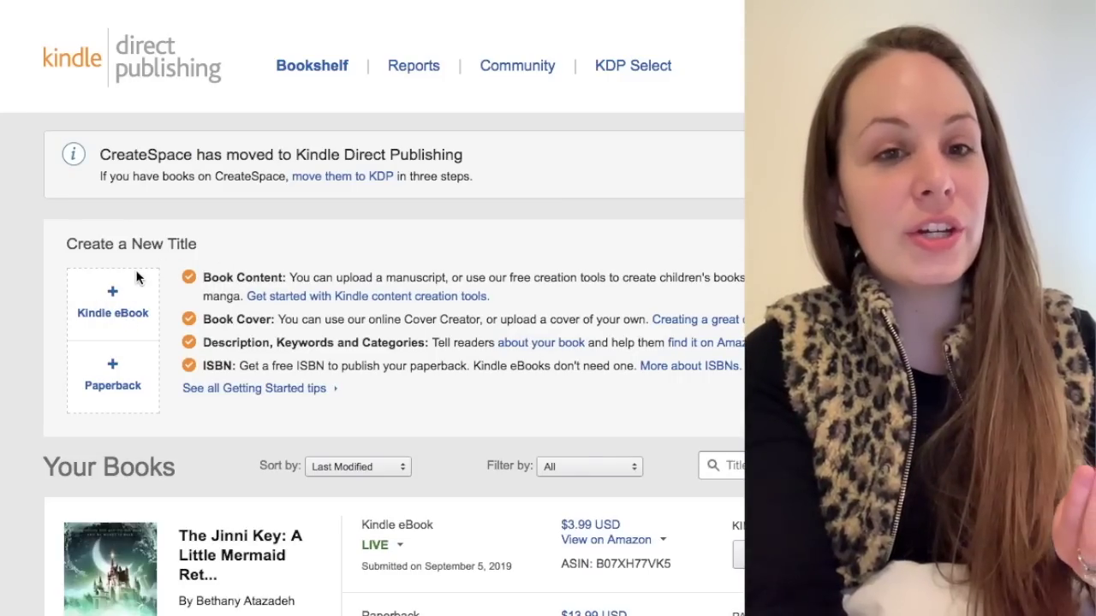
- Start creating a new Kindle eBook title from the Bookshelf
{"action": "scroll", "coordinate": [139, 276], "scroll_direction": "down", "scroll_amount": 2}
{"action": "scroll", "coordinate": [267, 493], "scroll_direction": "down", "scroll_amount": 3}
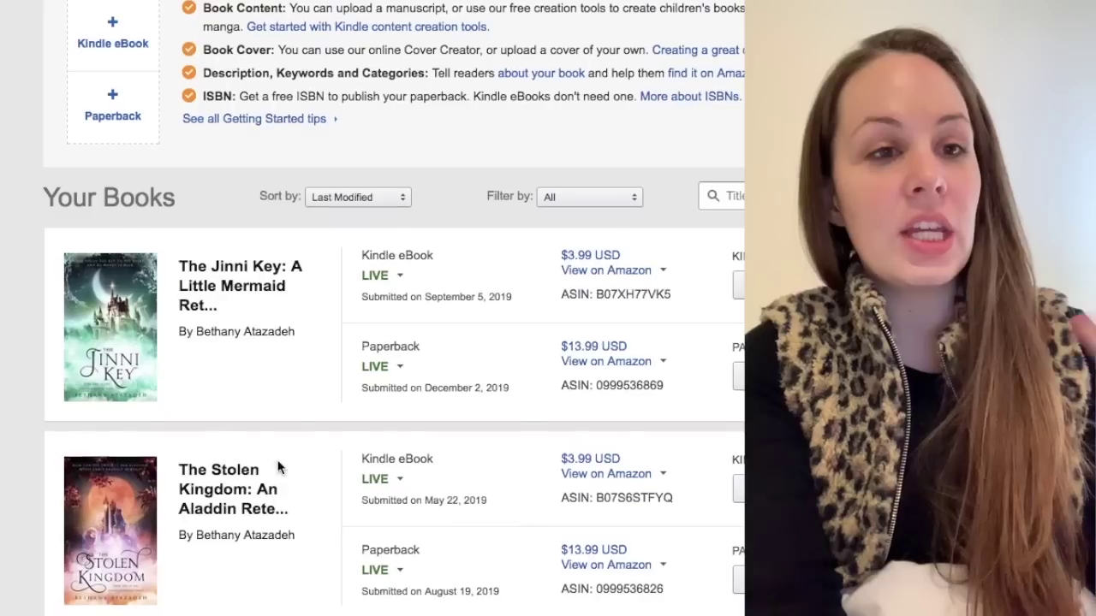
{"action": "scroll", "coordinate": [291, 548], "scroll_direction": "down", "scroll_amount": 2}
{"action": "scroll", "coordinate": [290, 550], "scroll_direction": "down", "scroll_amount": 1}
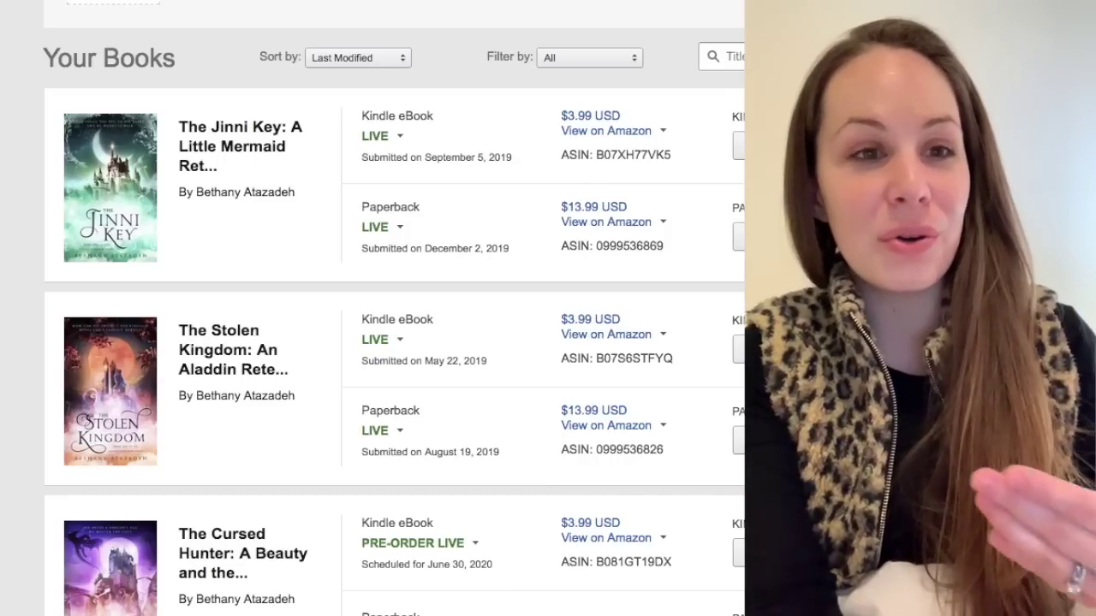
{"action": "scroll", "coordinate": [373, 342], "scroll_direction": "up", "scroll_amount": 1}
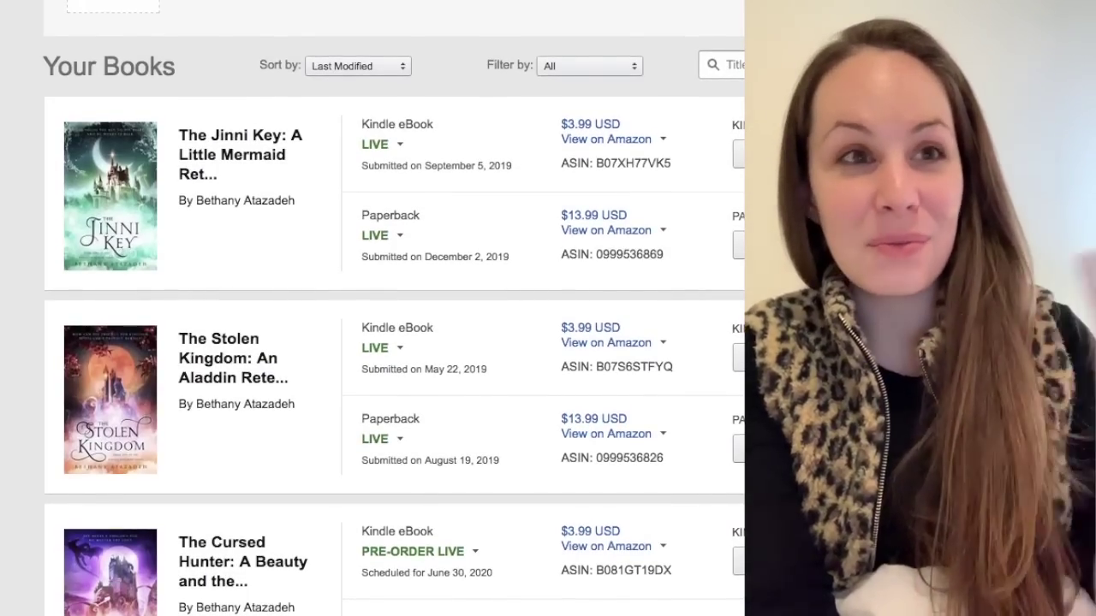
{"action": "scroll", "coordinate": [372, 309], "scroll_direction": "up", "scroll_amount": 5}
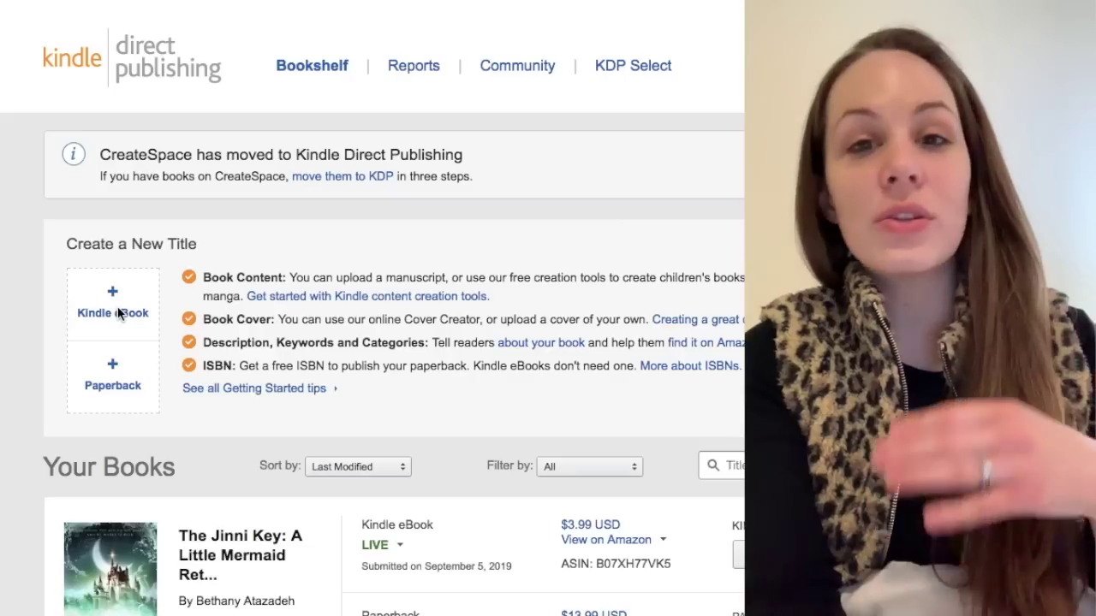
{"action": "left_click", "coordinate": [118, 313]}
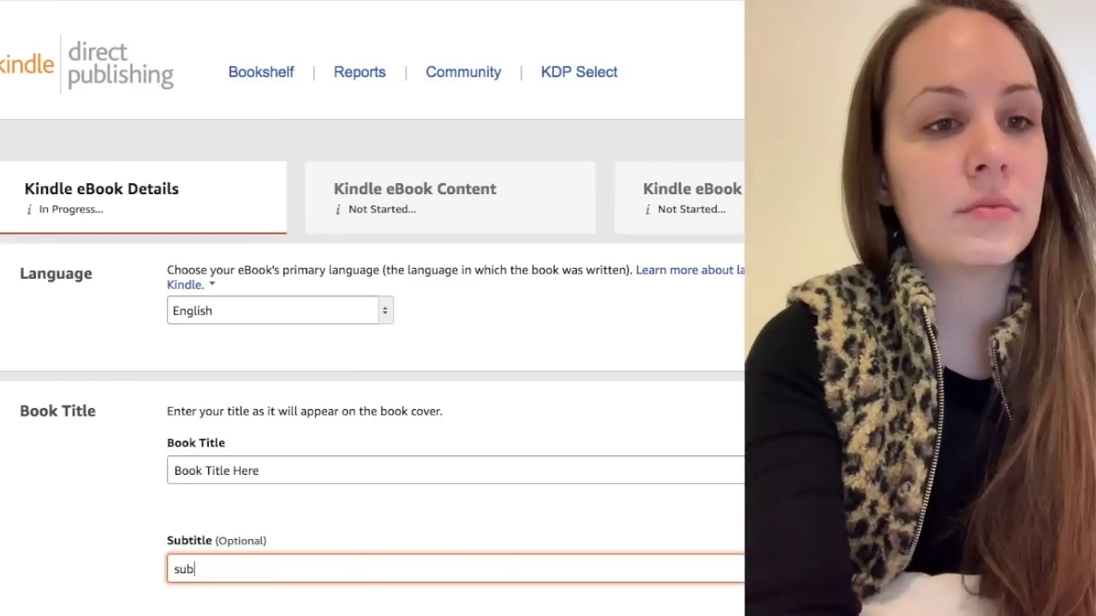
- Fill in the eBook details with the subtitle "subtitle here", the series name "The Series" and series number 1
{"action": "type", "text": "title here"}
{"action": "key", "text": "Tab"}
{"action": "type", "text": "The Series"}
{"action": "key", "text": "Tab"}
{"action": "type", "text": "1"}
{"action": "key", "text": "Tab"}
{"action": "type", "text": "B"}
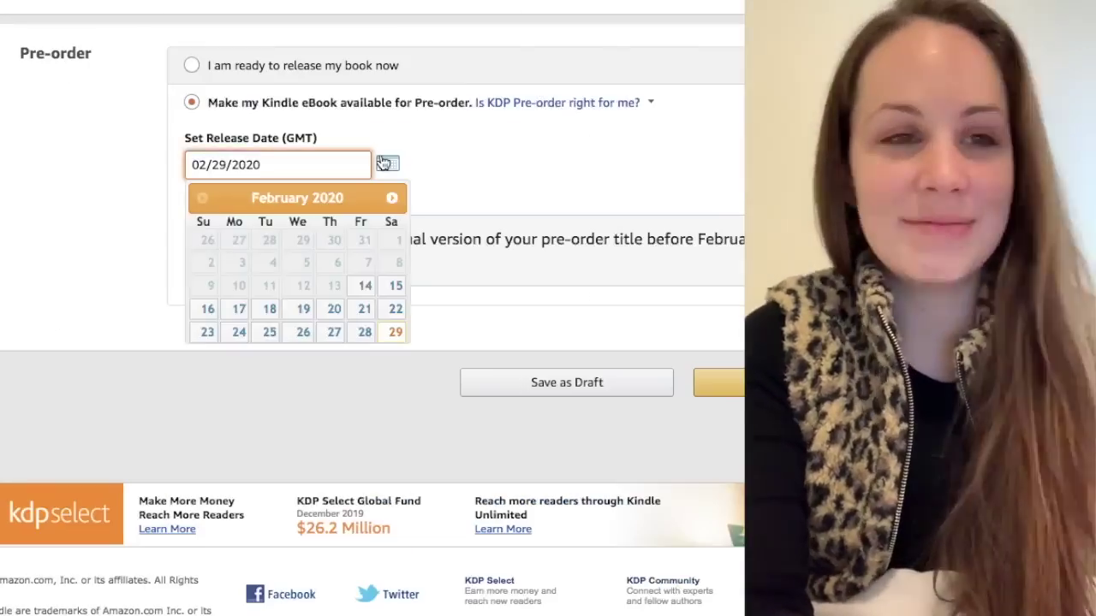
- Set the Kindle eBook's pre-order release date to March 30, 2020
{"action": "left_click", "coordinate": [392, 197]}
{"action": "left_click", "coordinate": [238, 333]}
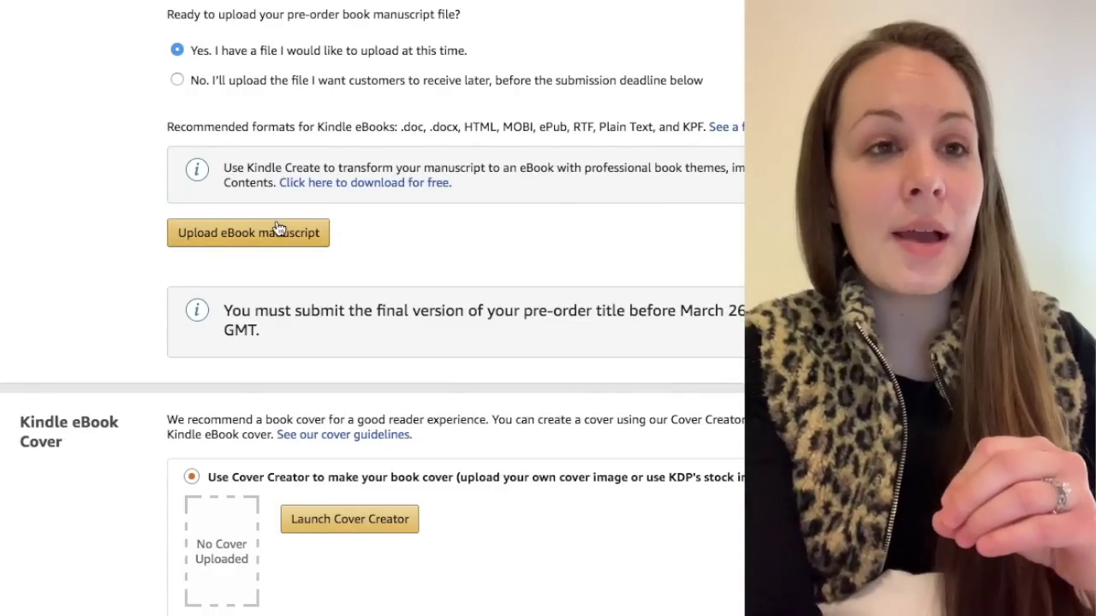
- Upload the Stolen Kingdom .mobi file numbered 34 as the eBook manuscript, and save the content page to continue to pricing
{"action": "left_click", "coordinate": [276, 226]}
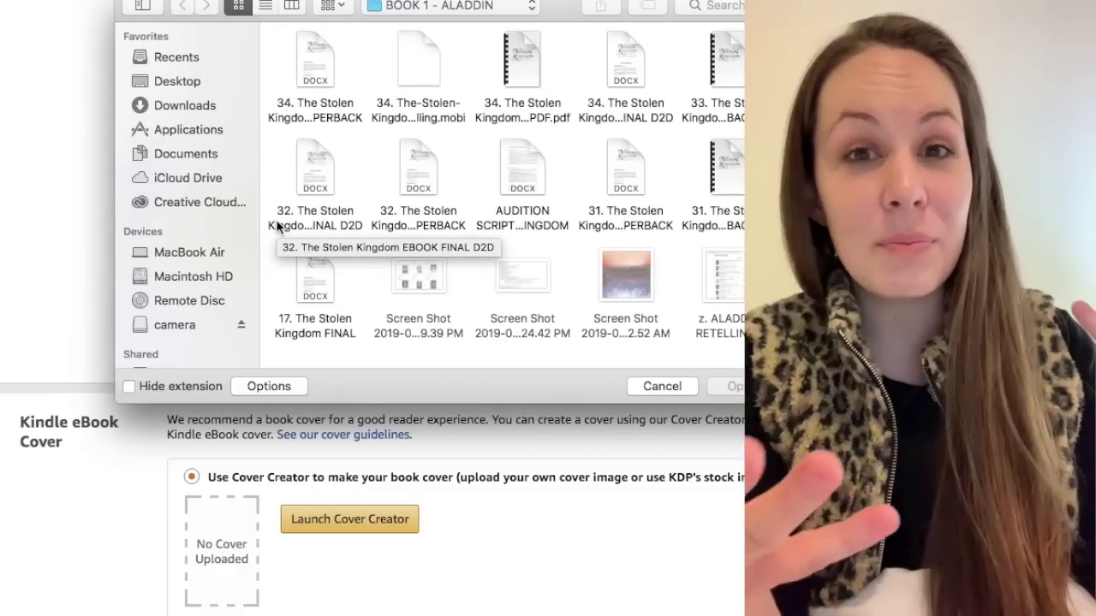
{"action": "left_click", "coordinate": [318, 38]}
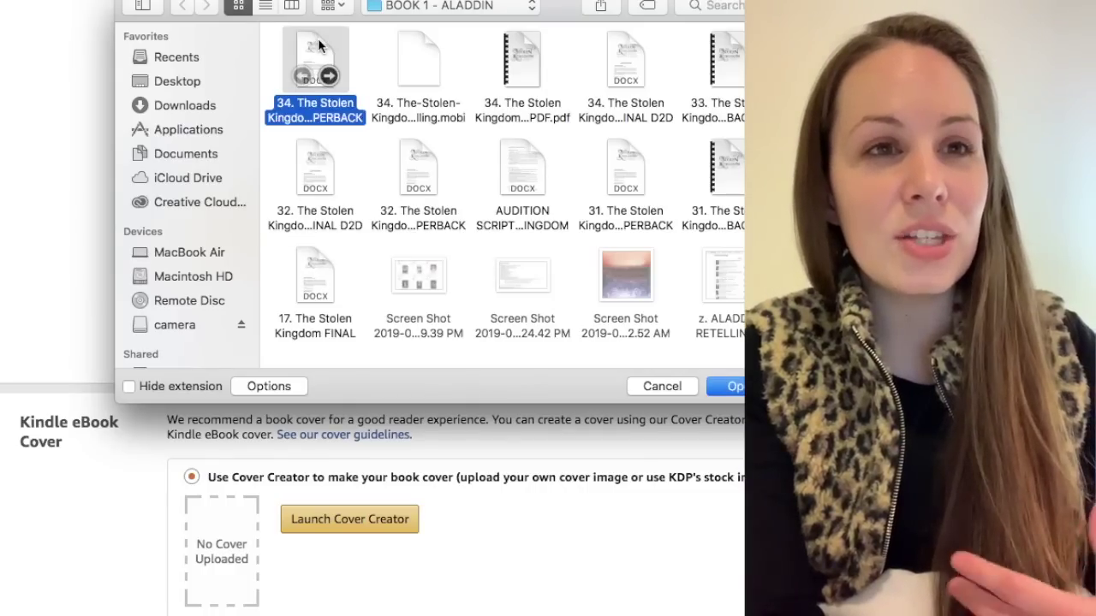
{"action": "left_click", "coordinate": [420, 57]}
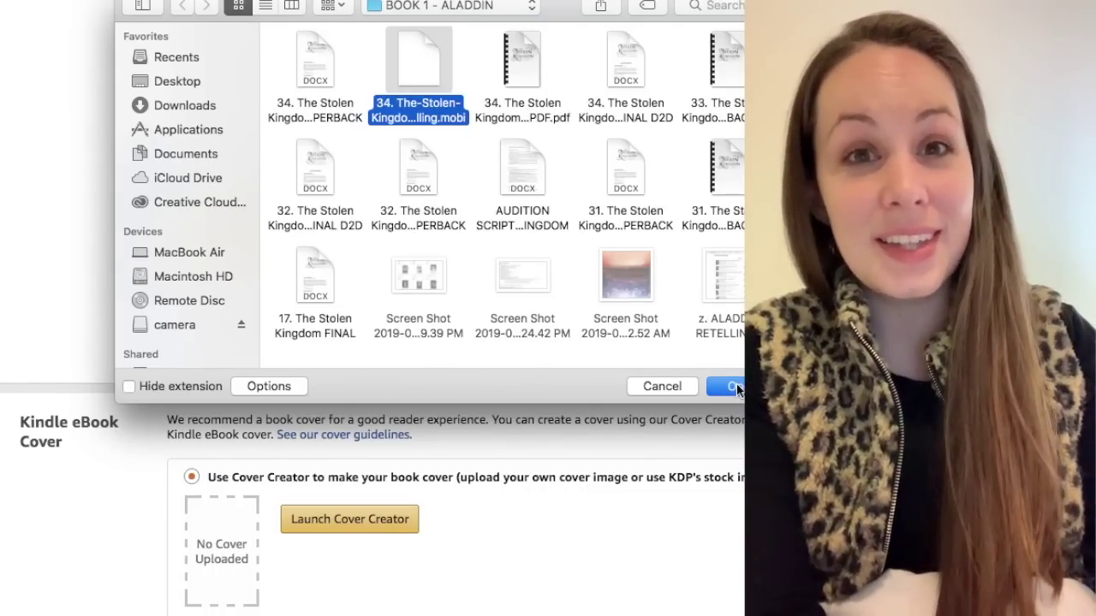
{"action": "left_click", "coordinate": [735, 386]}
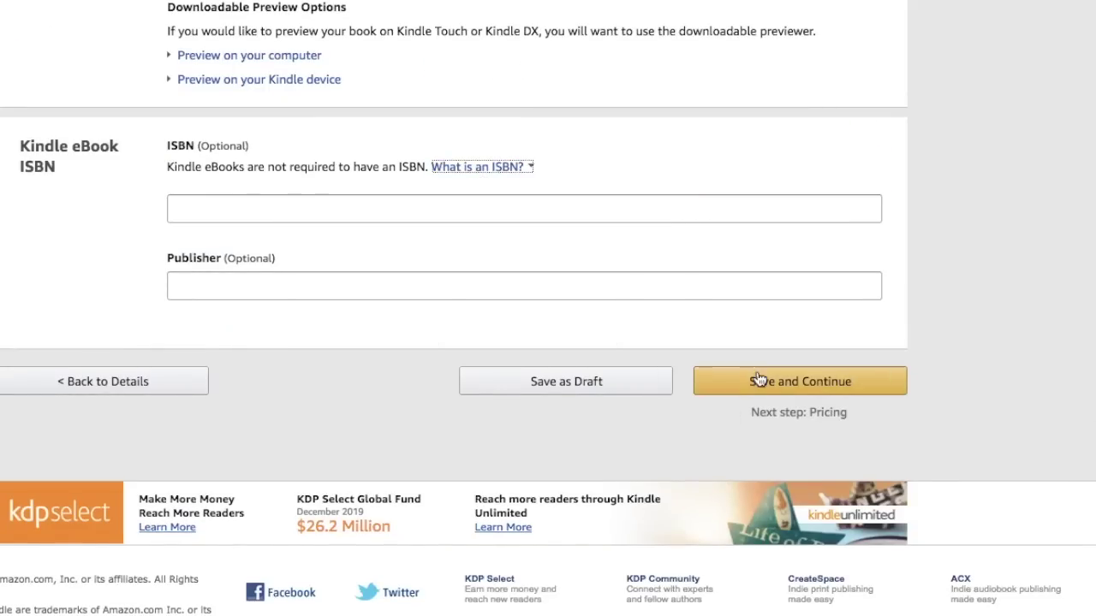
{"action": "left_click", "coordinate": [761, 379]}
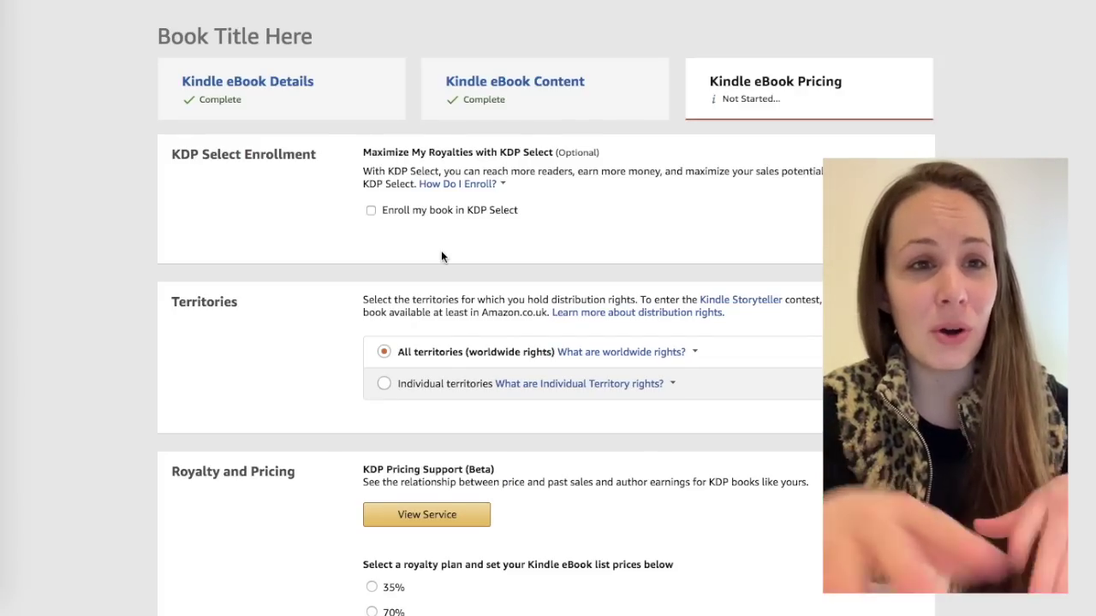
- Set the Amazon.com list price to 3.99 USD and choose the 70% royalty plan
{"action": "scroll", "coordinate": [565, 246], "scroll_direction": "down", "scroll_amount": 3}
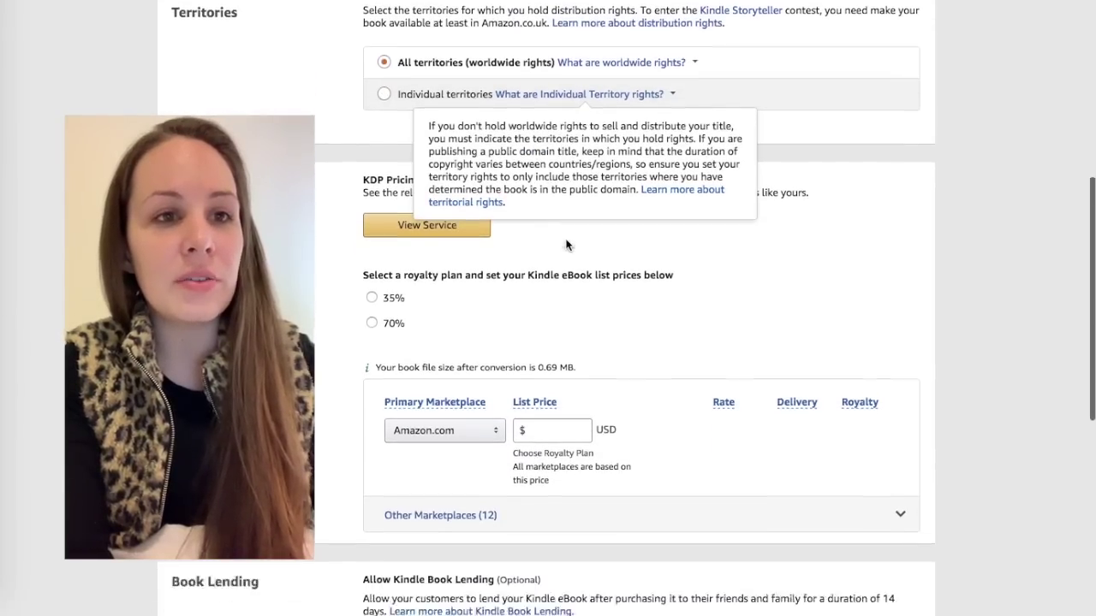
{"action": "scroll", "coordinate": [566, 246], "scroll_direction": "down", "scroll_amount": 1}
{"action": "left_click", "coordinate": [552, 323]}
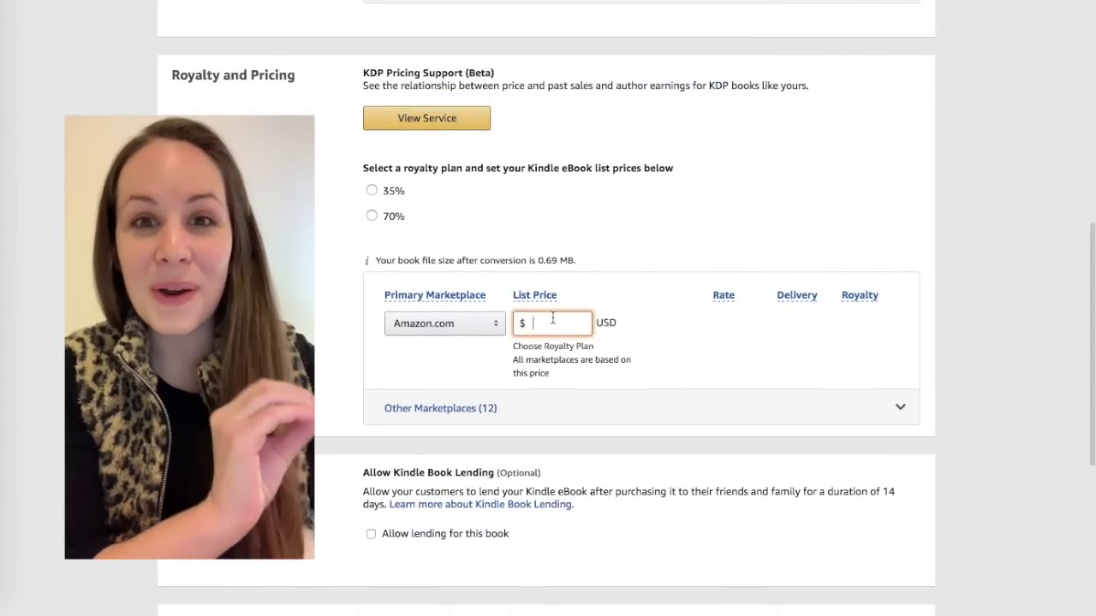
{"action": "scroll", "coordinate": [572, 352], "scroll_direction": "down", "scroll_amount": 1}
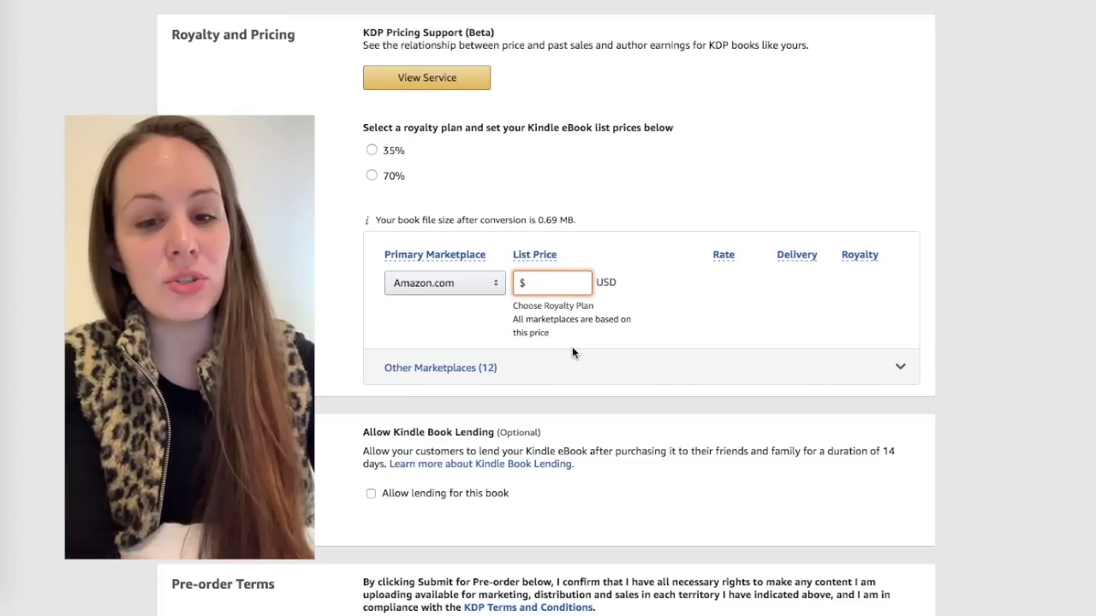
{"action": "type", "text": "3.99"}
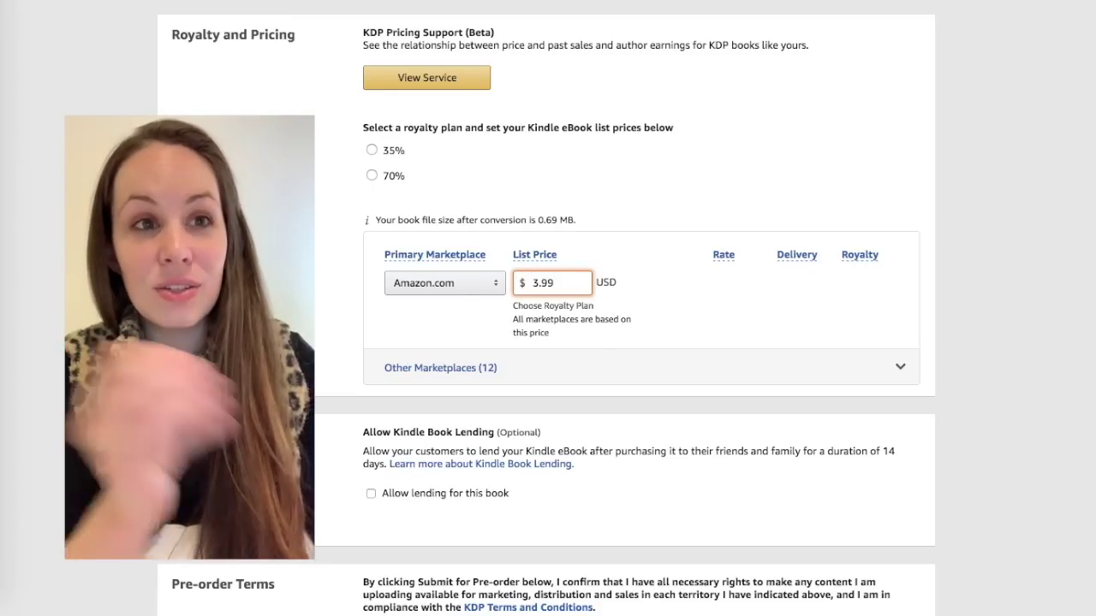
{"action": "left_click", "coordinate": [371, 176]}
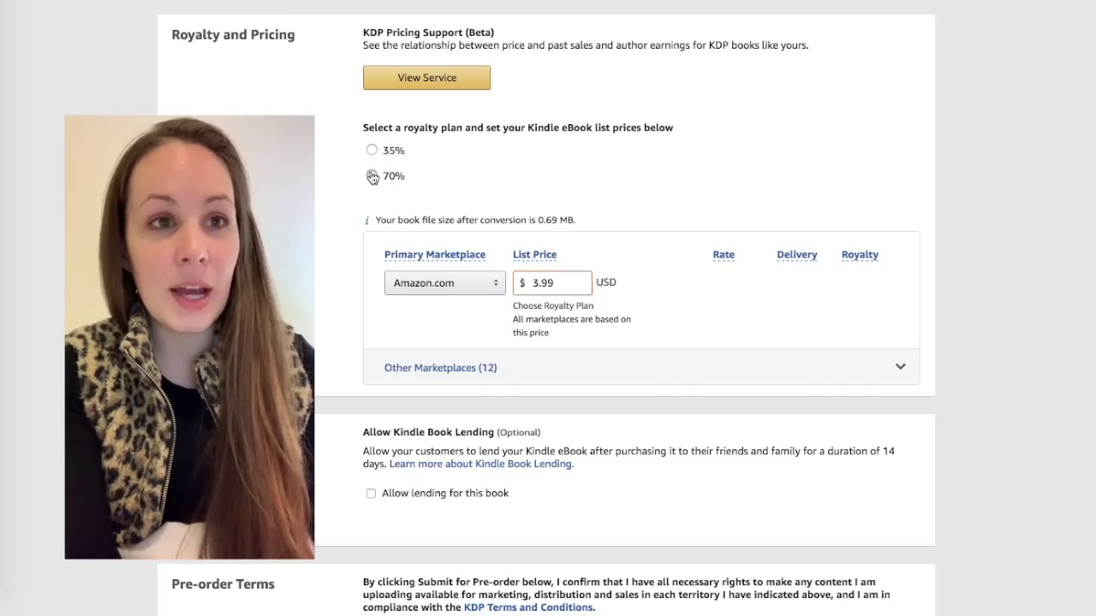
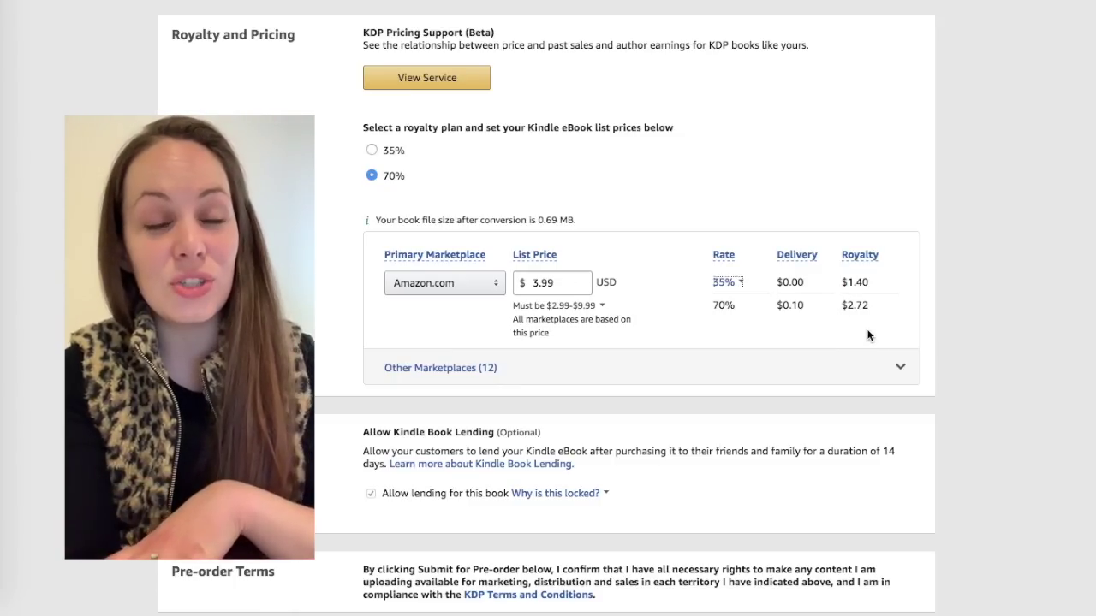
- Try the 35% royalty plan at the current list price and return to the 70% plan
{"action": "left_click", "coordinate": [371, 151]}
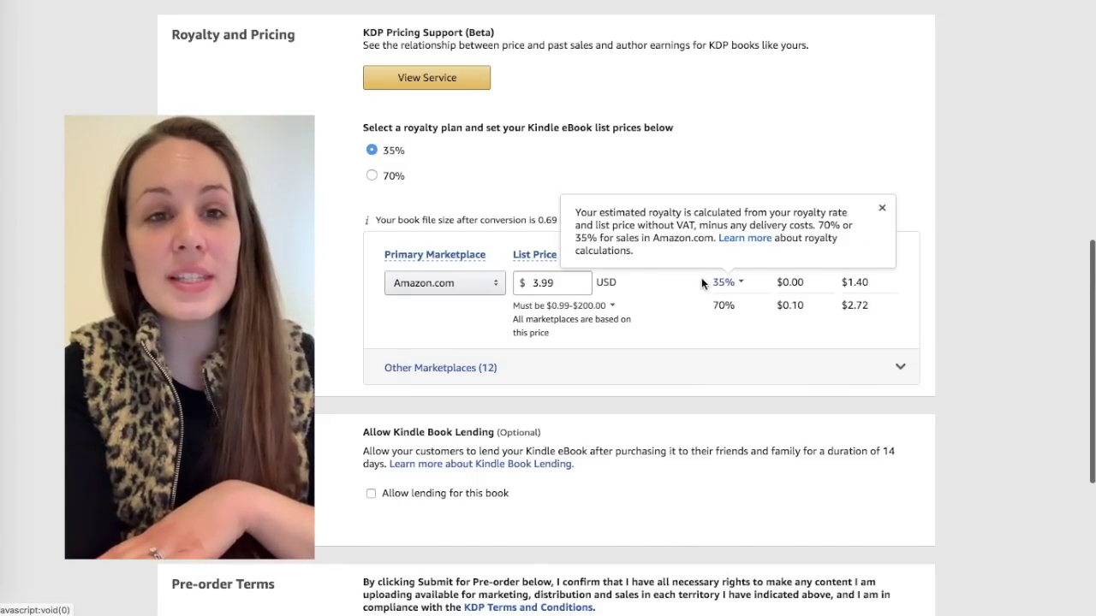
{"action": "mouse_move", "coordinate": [733, 292]}
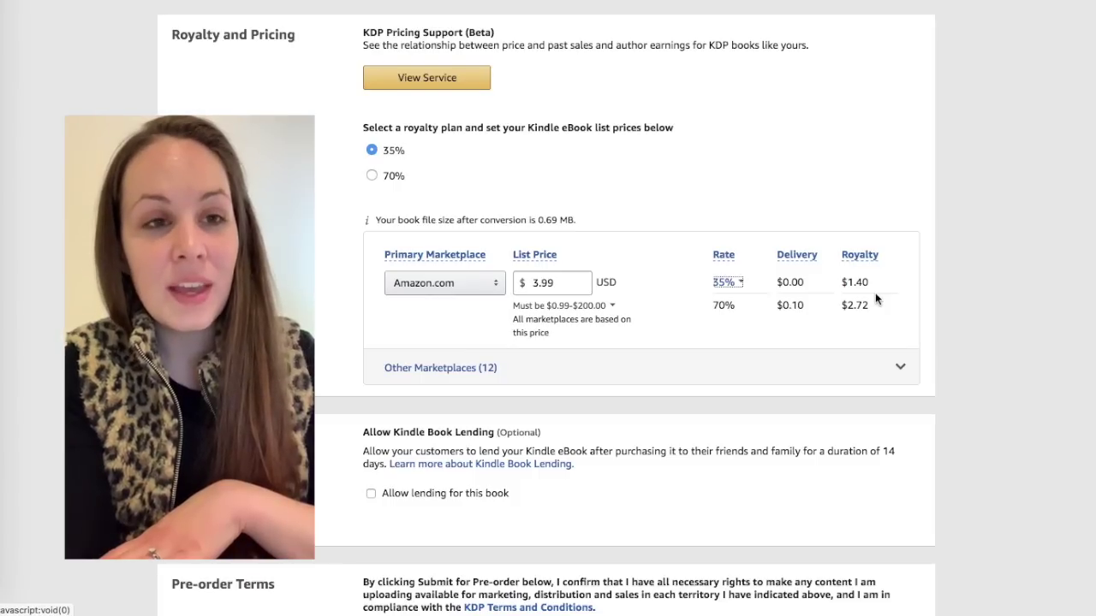
{"action": "left_click", "coordinate": [372, 175]}
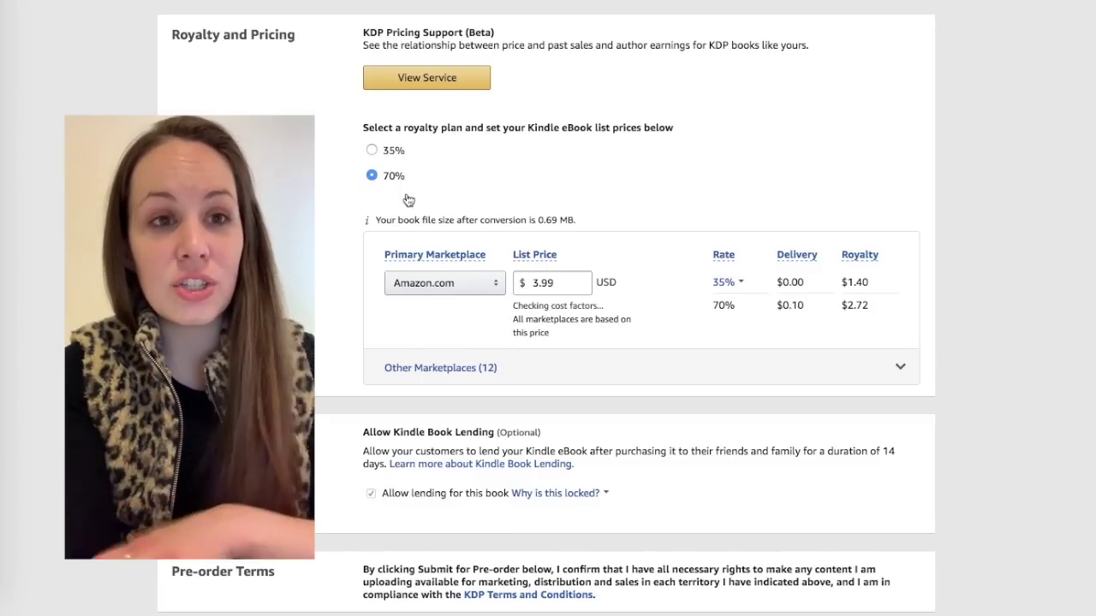
- Try list prices of 2.99, 4.99, 6.99 and 3.99 USD under the 70% royalty plan
{"action": "left_click", "coordinate": [534, 283]}
{"action": "key", "text": "BackSpace"}
{"action": "type", "text": "2"}
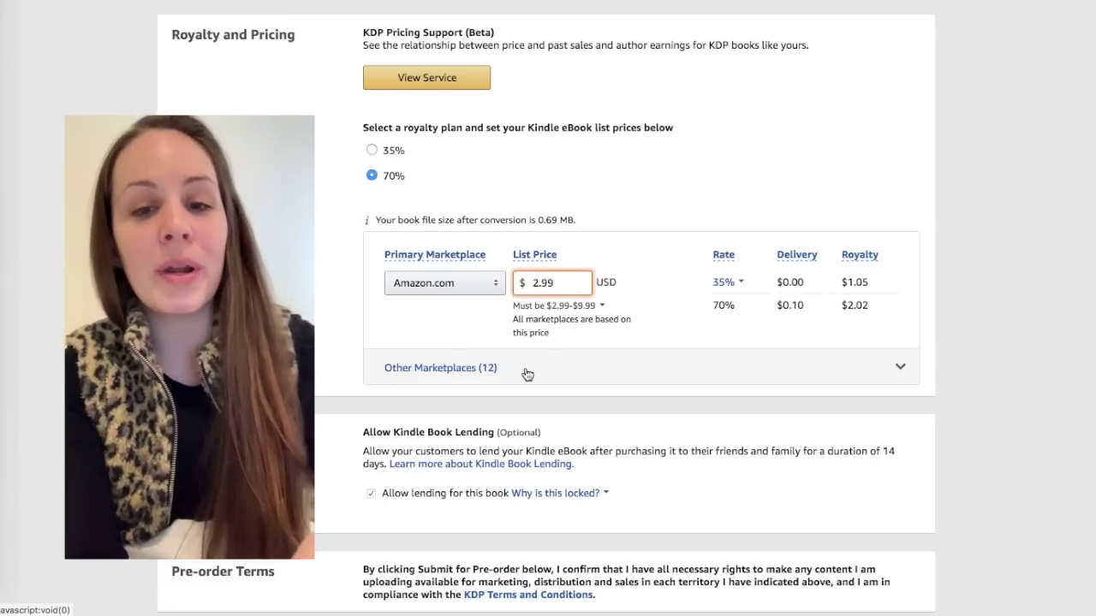
{"action": "key", "text": "BackSpace"}
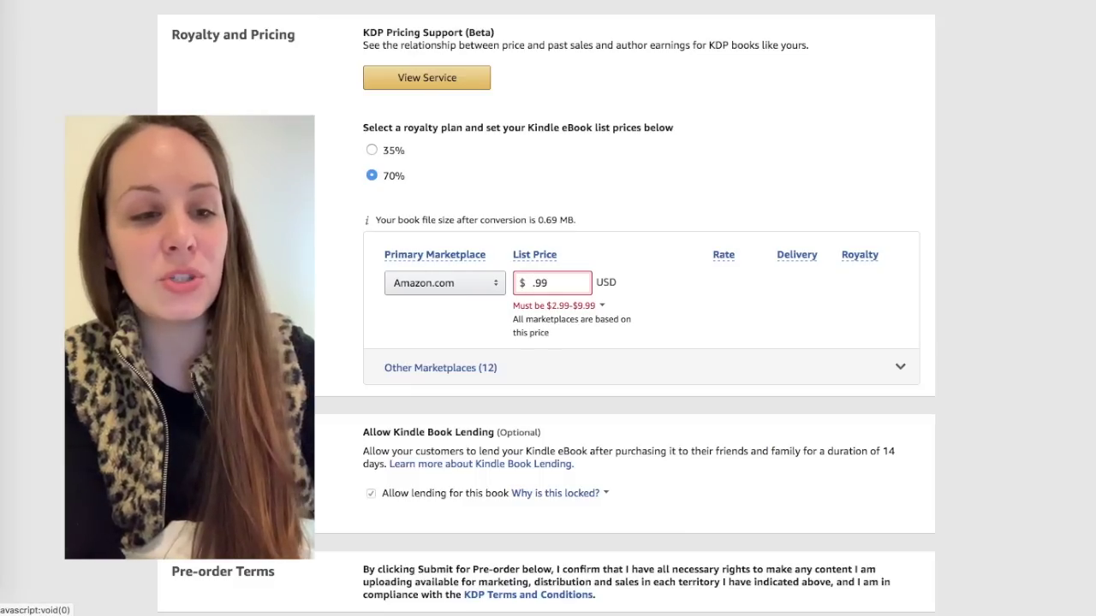
{"action": "type", "text": "4"}
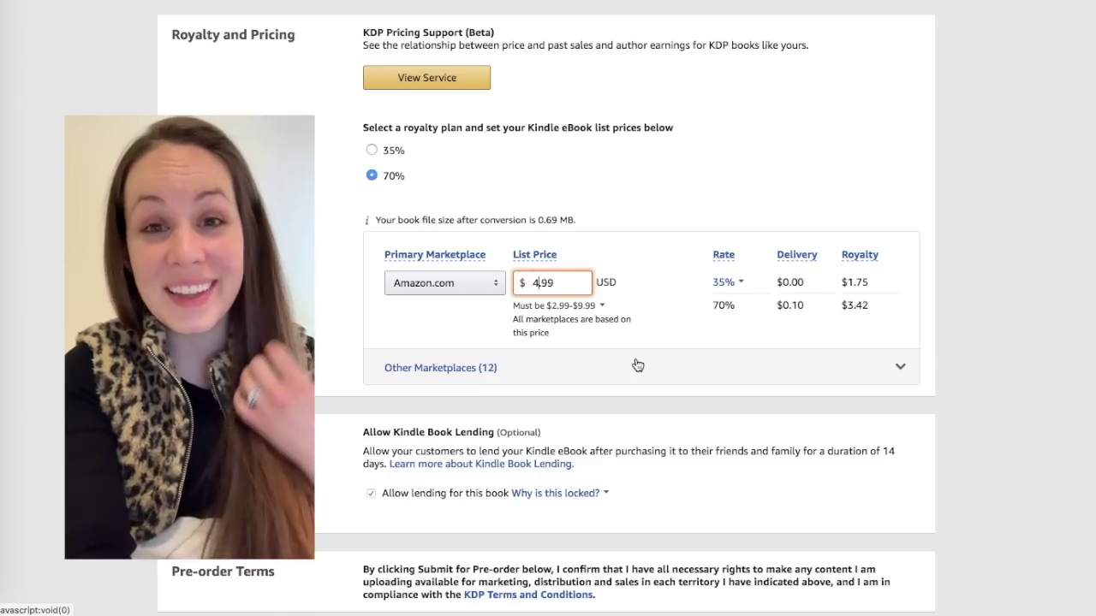
{"action": "key", "text": "BackSpace"}
{"action": "type", "text": "6"}
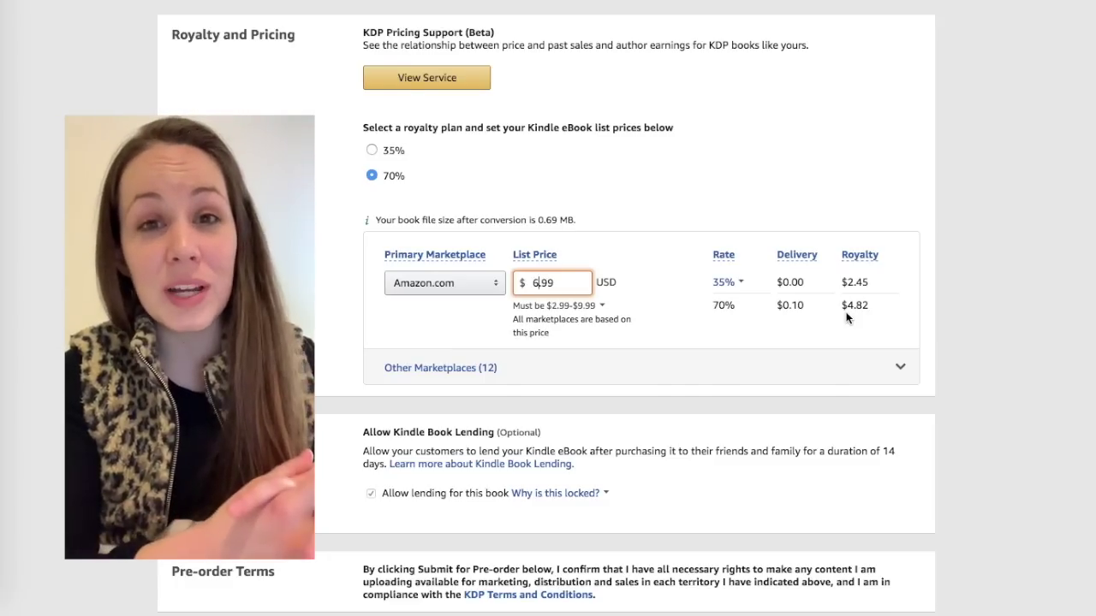
{"action": "key", "text": "BackSpace"}
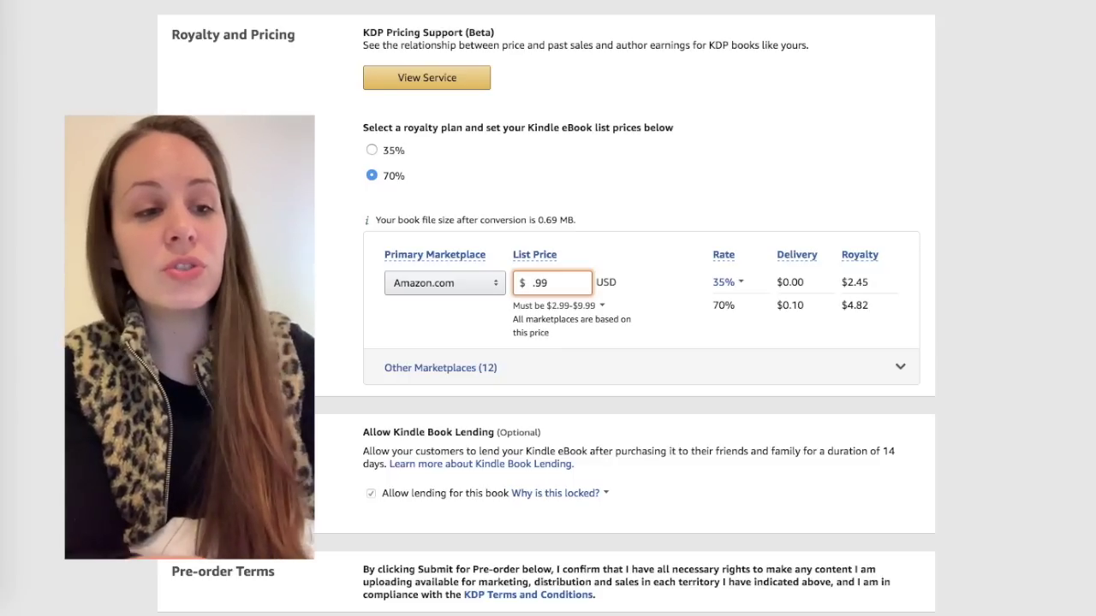
{"action": "type", "text": "3"}
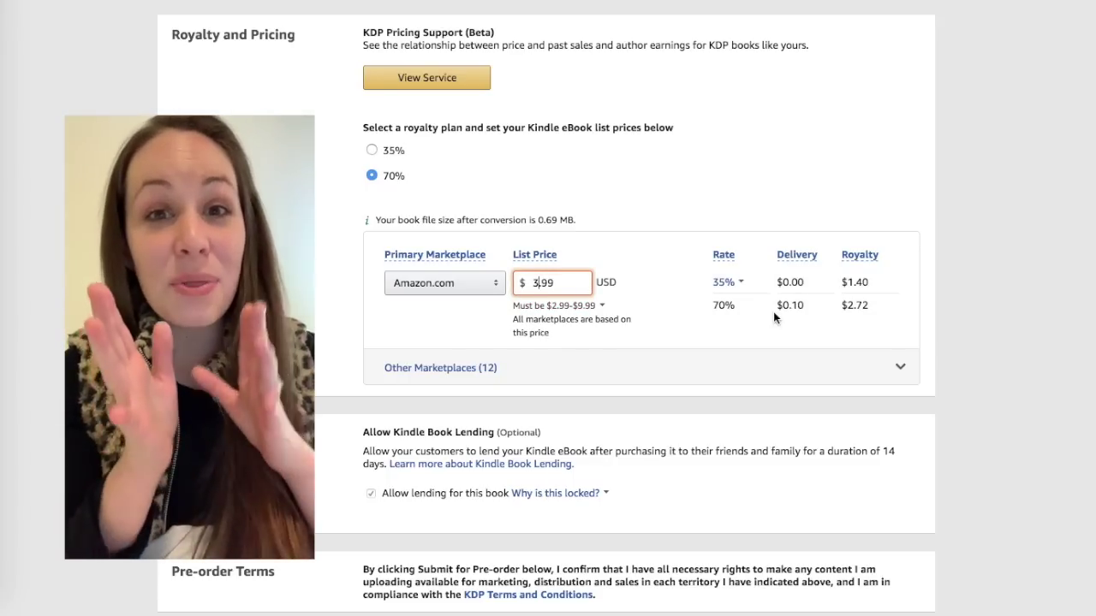
- Try a list price of 1.99 USD, switch to the 35% royalty plan, and set the list price to 0.99 USD
{"action": "key", "text": "BackSpace"}
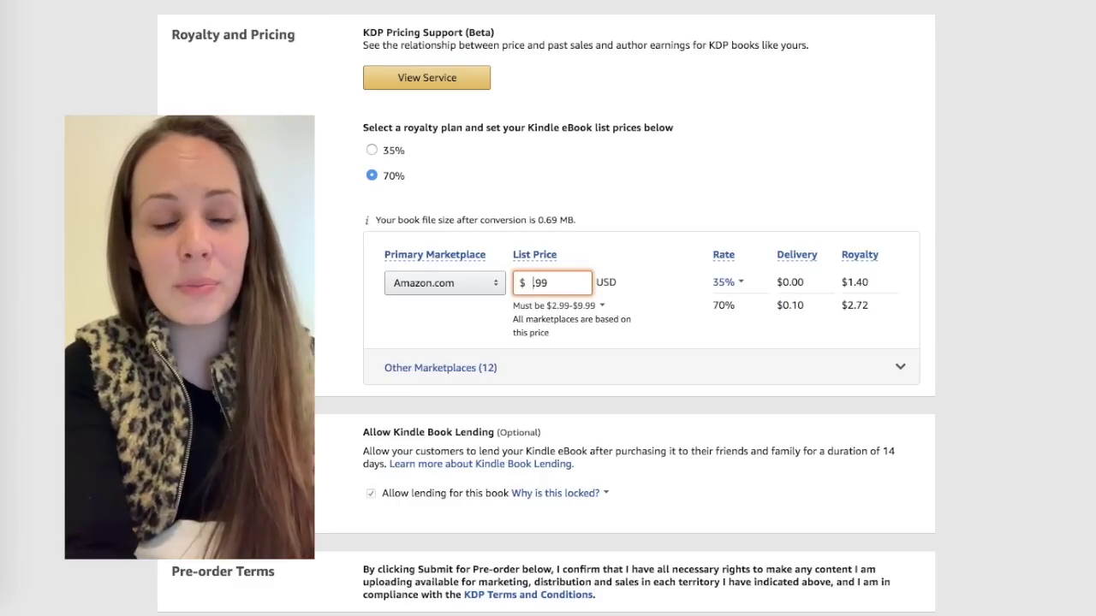
{"action": "type", "text": "1"}
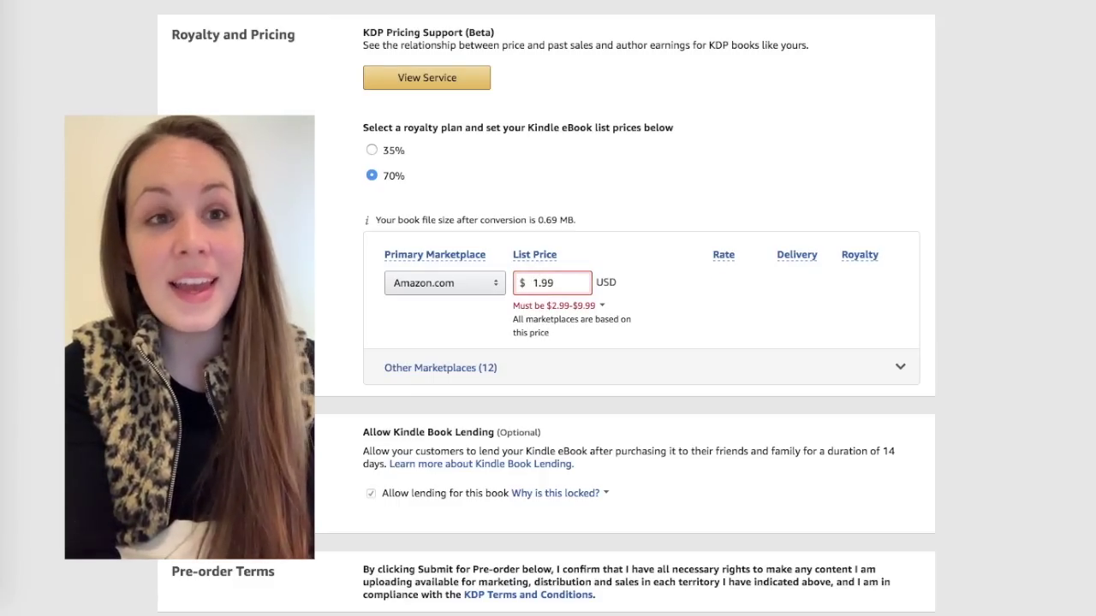
{"action": "left_click", "coordinate": [372, 150]}
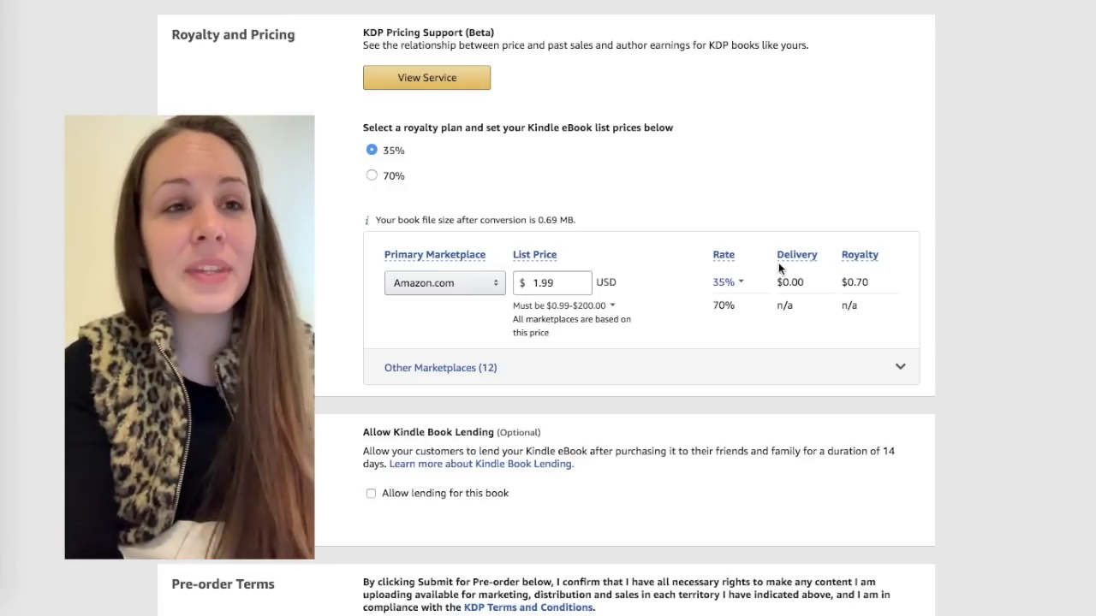
{"action": "left_click", "coordinate": [539, 286]}
{"action": "key", "text": "BackSpace"}
{"action": "type", "text": "0"}
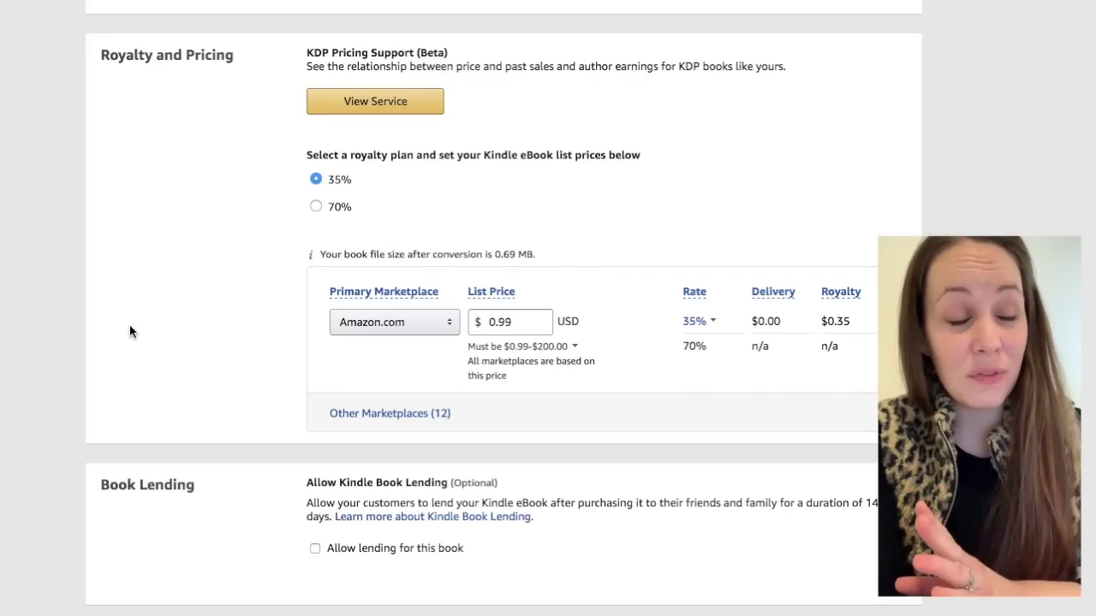
- Return to the eBook content page and replace the manuscript with "6. The Cursed Hunter - 6th draft.docx"
{"action": "scroll", "coordinate": [171, 333], "scroll_direction": "up", "scroll_amount": 7}
{"action": "scroll", "coordinate": [206, 257], "scroll_direction": "down", "scroll_amount": 1}
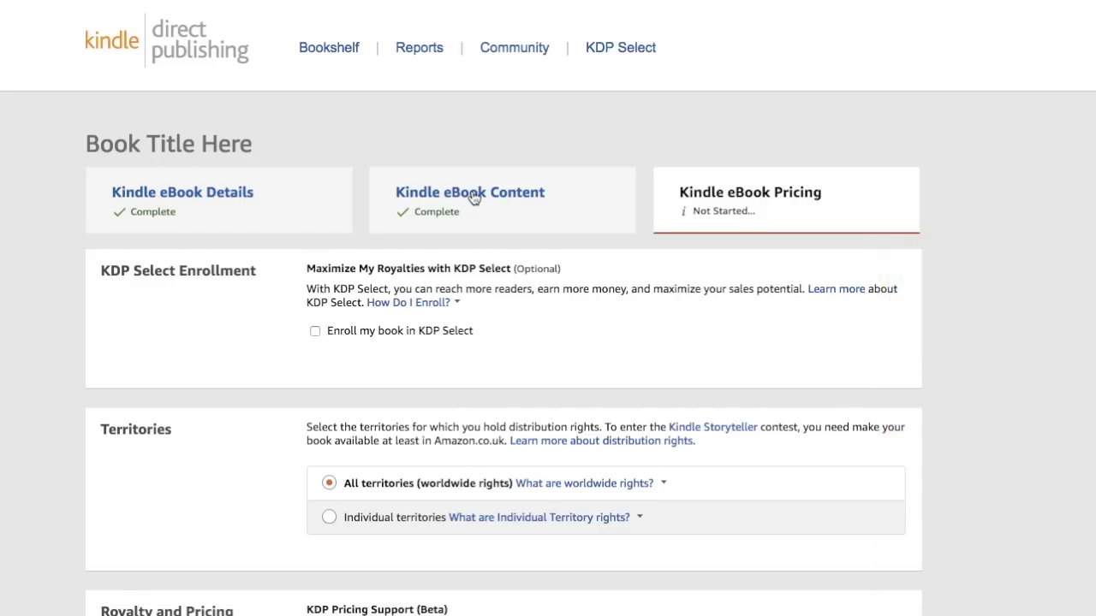
{"action": "left_click", "coordinate": [473, 198]}
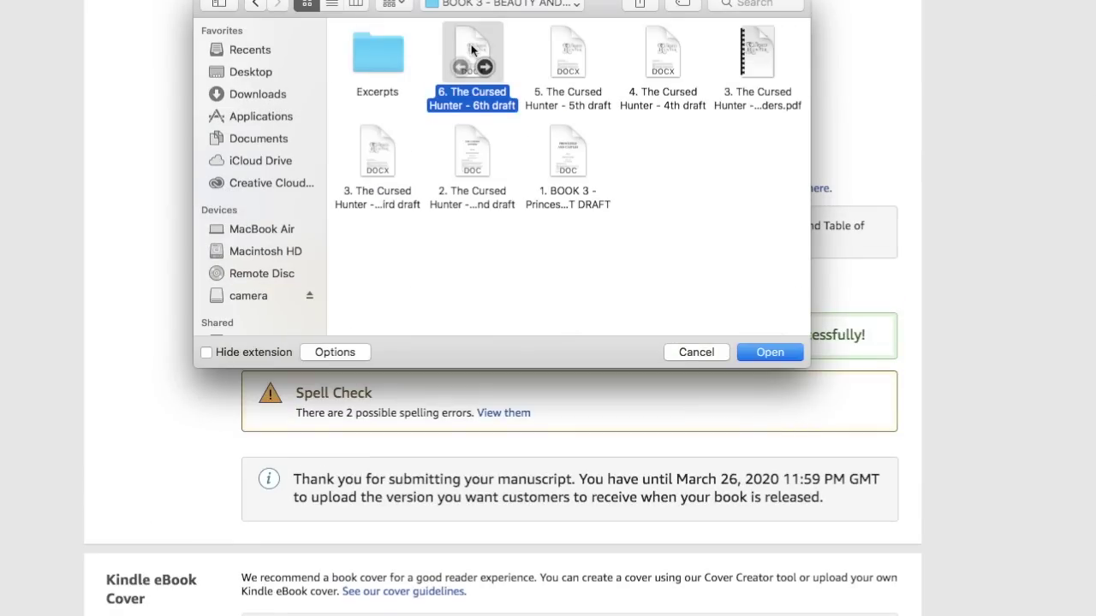
{"action": "left_click", "coordinate": [768, 350]}
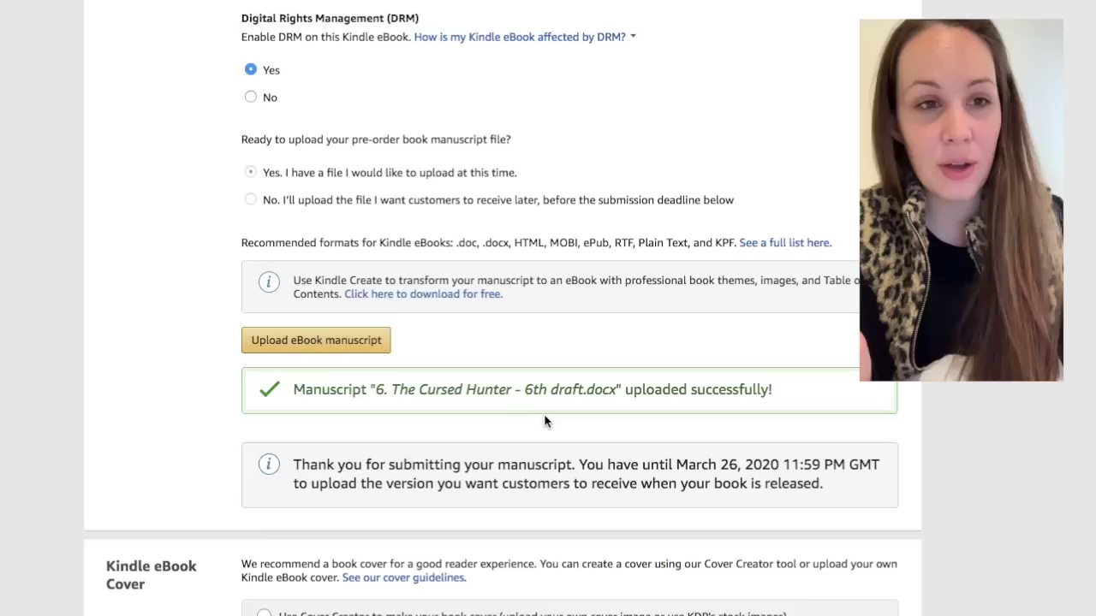
{"action": "scroll", "coordinate": [591, 340], "scroll_direction": "down", "scroll_amount": 3}
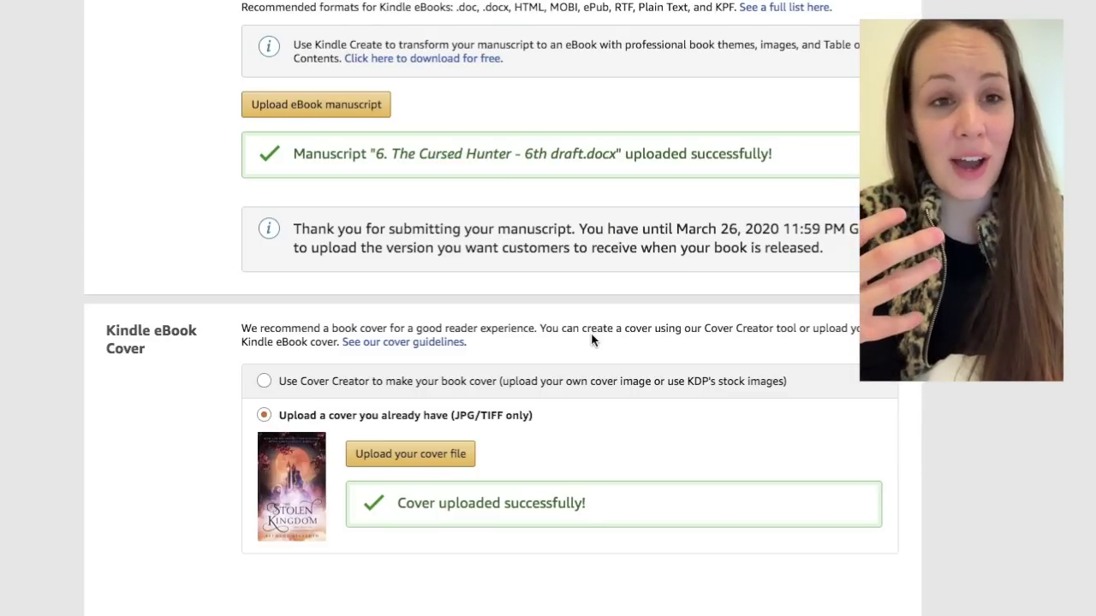
- Choose the 70% royalty plan for the eBook and set its Amazon.com list price to 3.99 USD
{"action": "scroll", "coordinate": [590, 340], "scroll_direction": "down", "scroll_amount": 3}
{"action": "scroll", "coordinate": [444, 224], "scroll_direction": "down", "scroll_amount": 6}
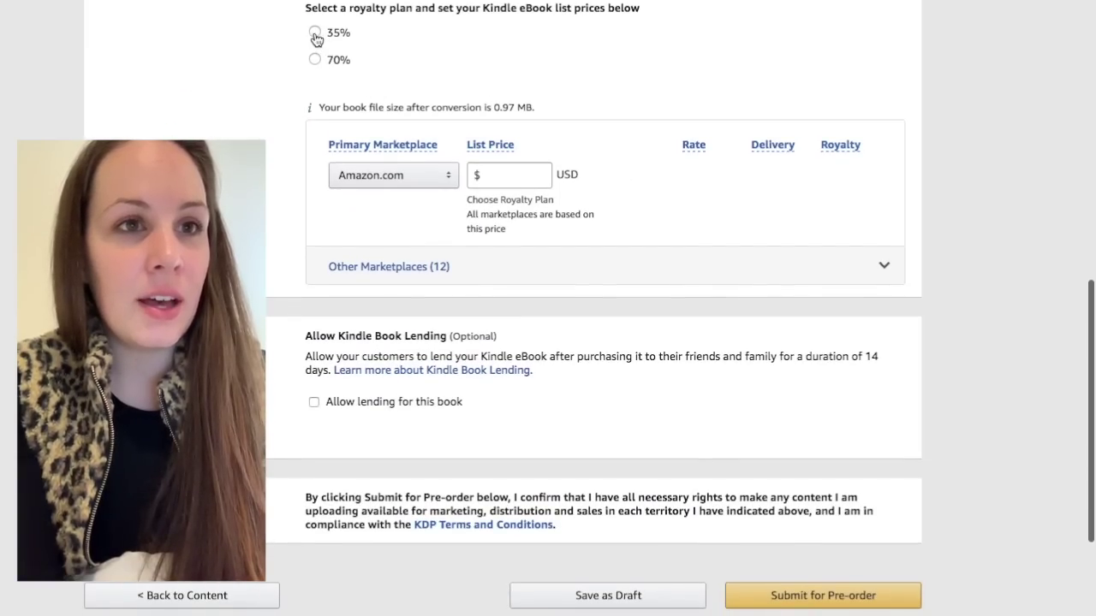
{"action": "left_click", "coordinate": [315, 63]}
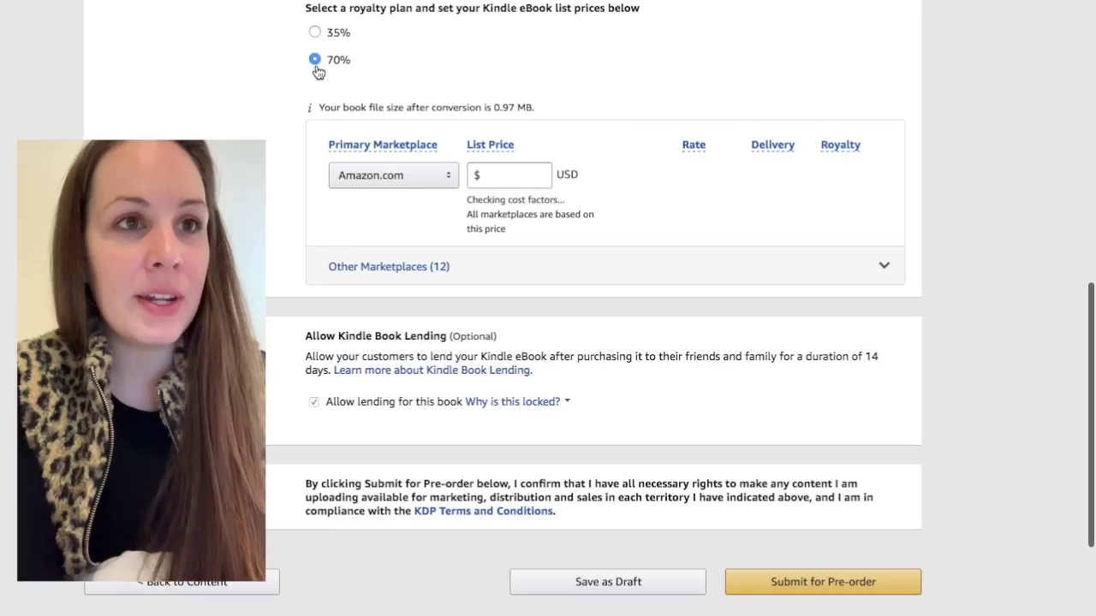
{"action": "left_click", "coordinate": [506, 176]}
{"action": "type", "text": "3.99"}
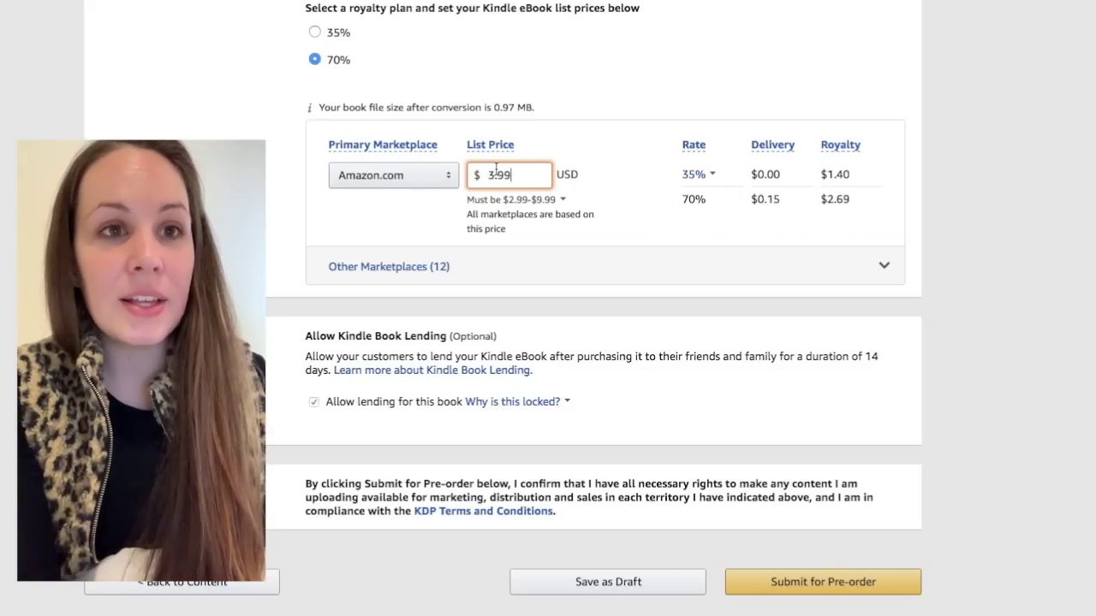
- Try eBook list prices of 2.99 and 1.99 USD, and set the price to 0.99 USD under the 35% royalty plan
{"action": "key", "text": "BackSpace"}
{"action": "type", "text": "2"}
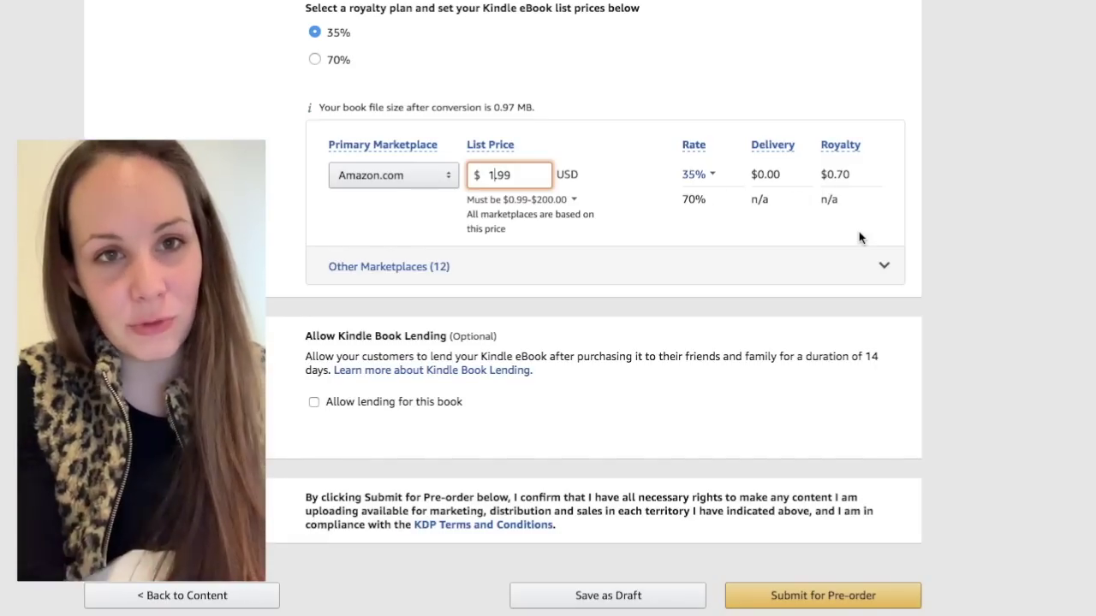
{"action": "left_click", "coordinate": [784, 139]}
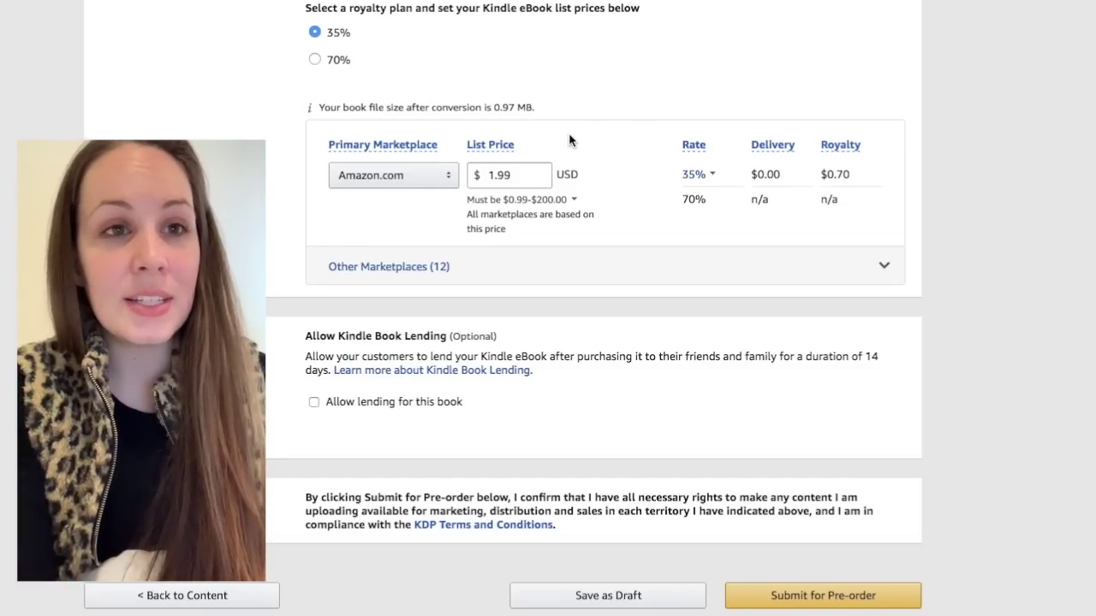
{"action": "left_click", "coordinate": [494, 175]}
{"action": "key", "text": "BackSpace"}
{"action": "type", "text": "0"}
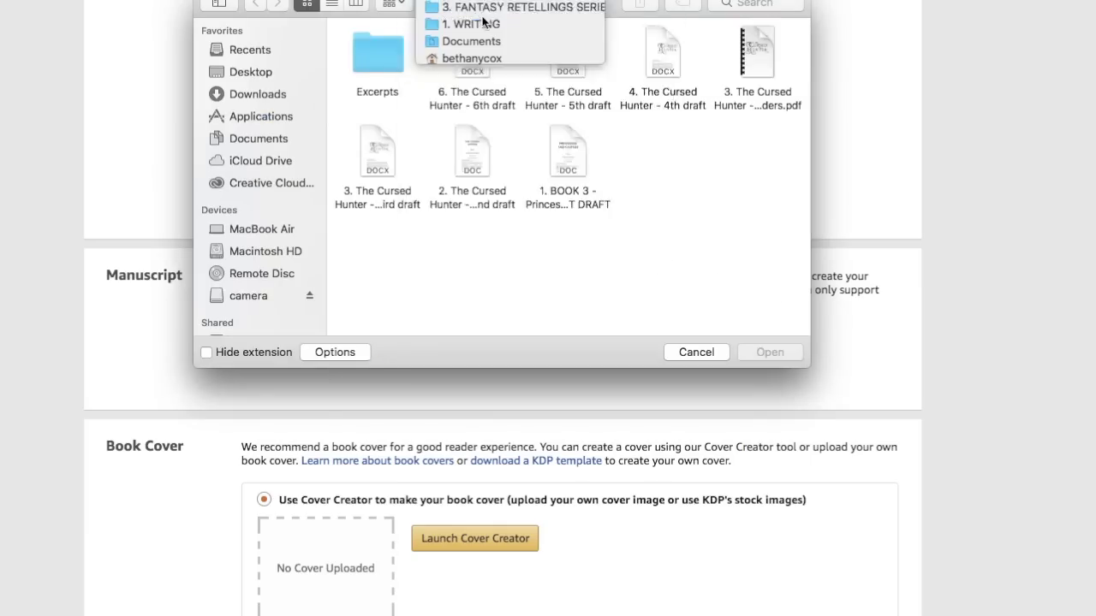
- Upload "34. The Stolen Kingdom FINAL PAPERBACK PDF.pdf" as the paperback manuscript and open the Paperback Rights & Pricing page
{"action": "left_click", "coordinate": [380, 43]}
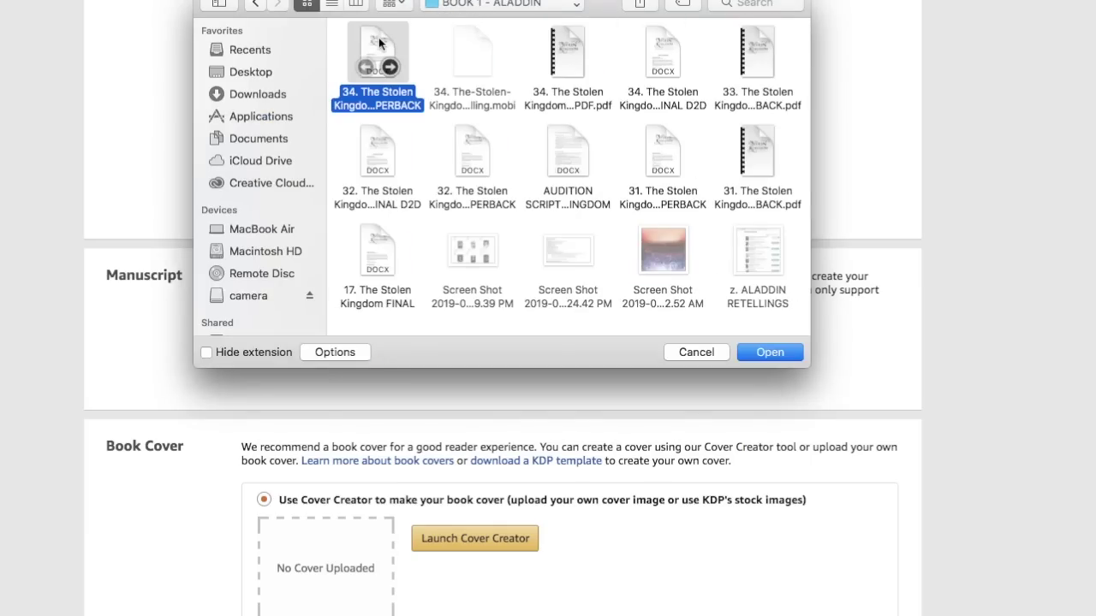
{"action": "left_click", "coordinate": [568, 56]}
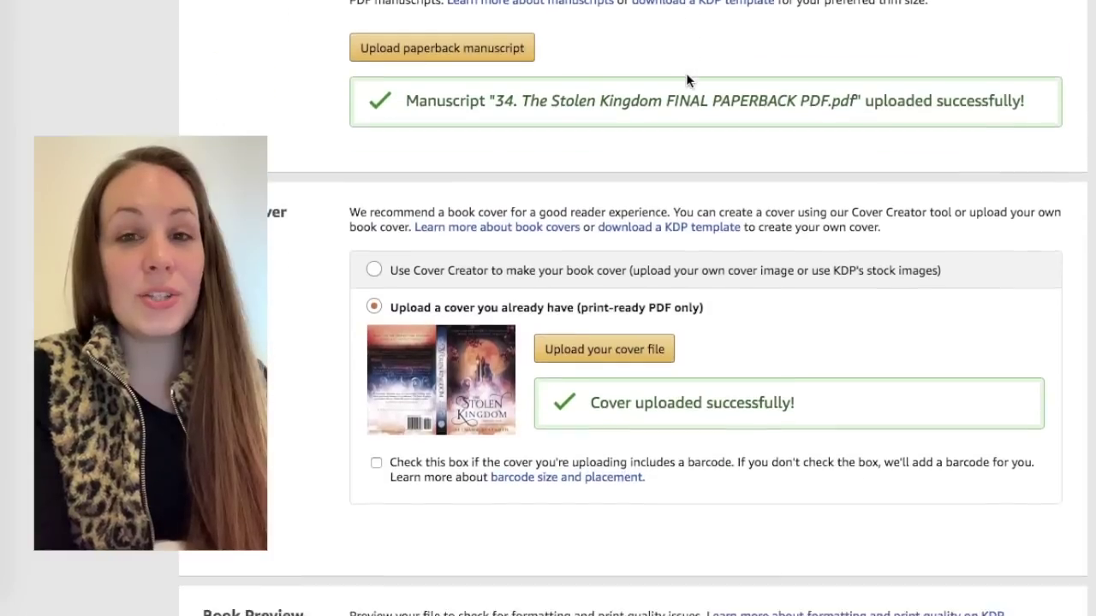
{"action": "scroll", "coordinate": [686, 73], "scroll_direction": "down", "scroll_amount": 3}
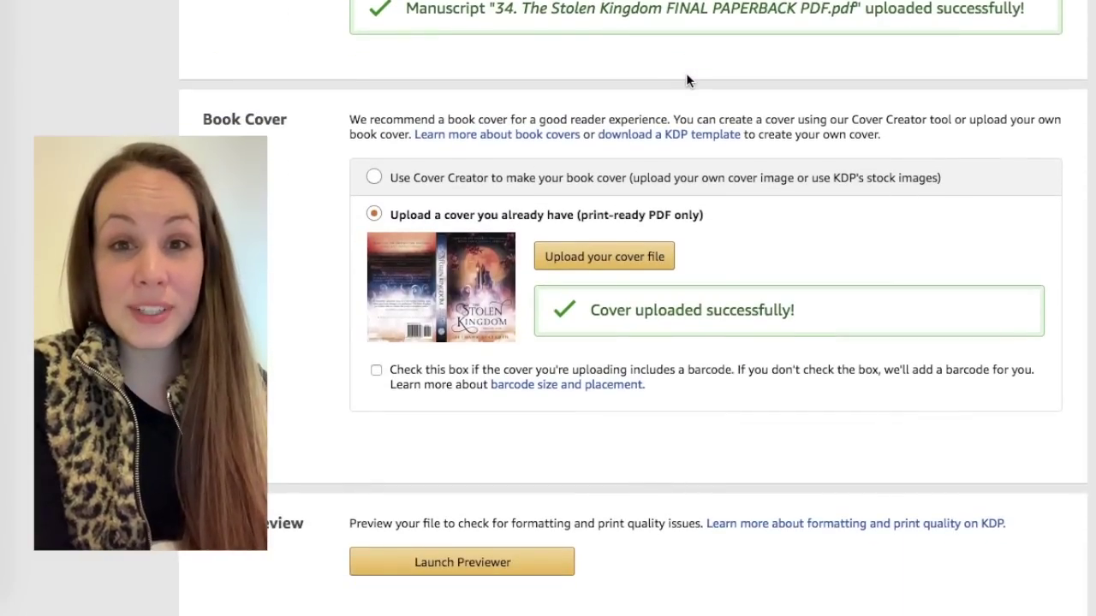
{"action": "scroll", "coordinate": [686, 75], "scroll_direction": "down", "scroll_amount": 5}
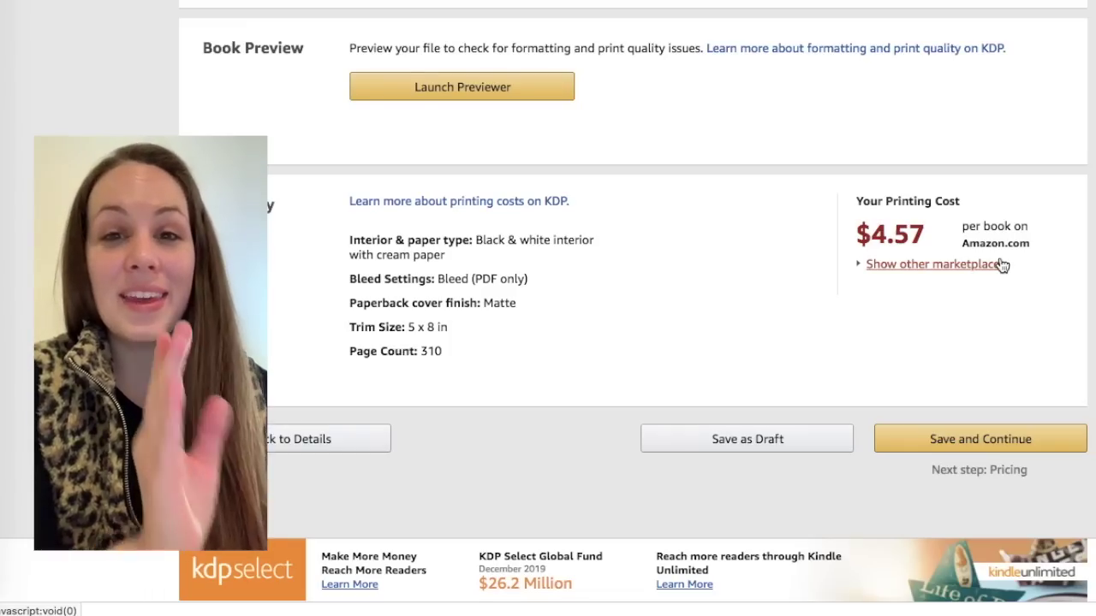
{"action": "left_click_drag", "start_coordinate": [465, 359], "coordinate": [338, 355]}
{"action": "left_click", "coordinate": [792, 190]}
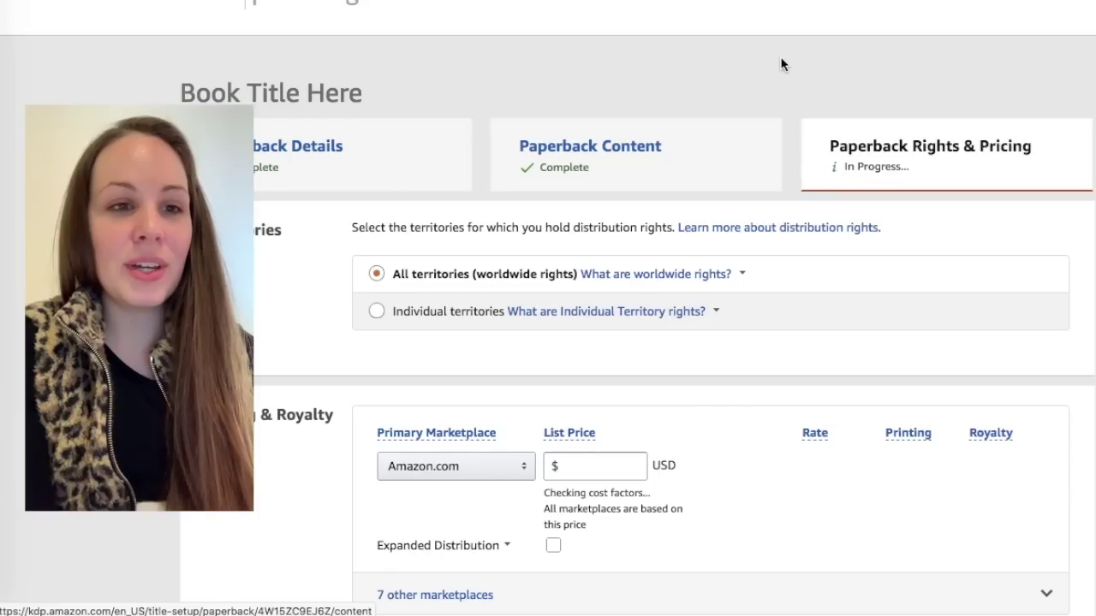
- Set the paperback's Amazon.com list price to 7.62 USD and check the explanation of Expanded Distribution
{"action": "scroll", "coordinate": [783, 64], "scroll_direction": "down", "scroll_amount": 4}
{"action": "left_click", "coordinate": [638, 133]}
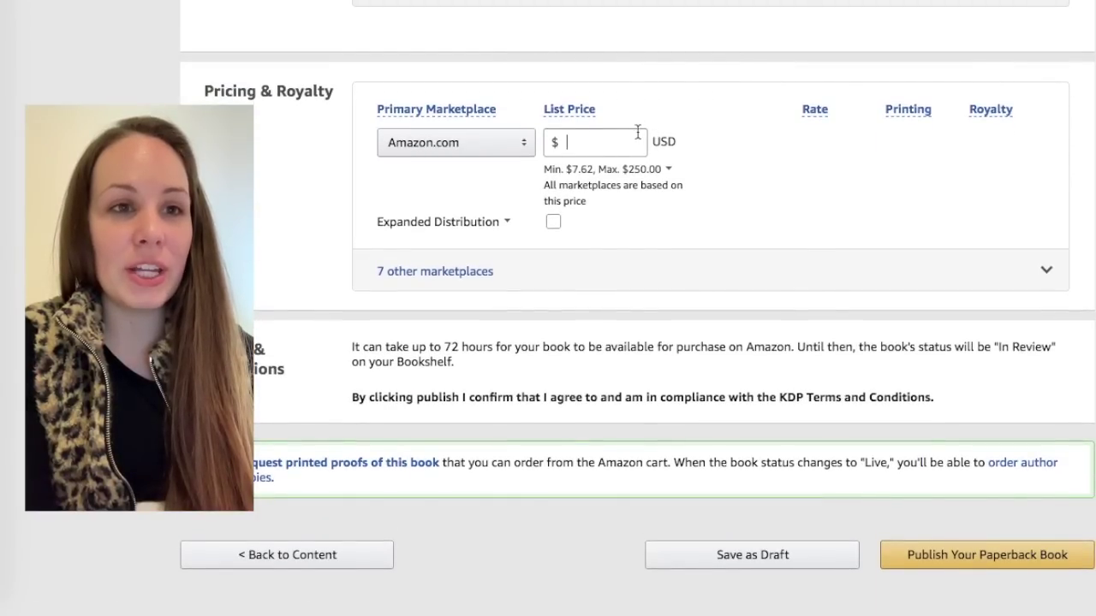
{"action": "left_click", "coordinate": [587, 201]}
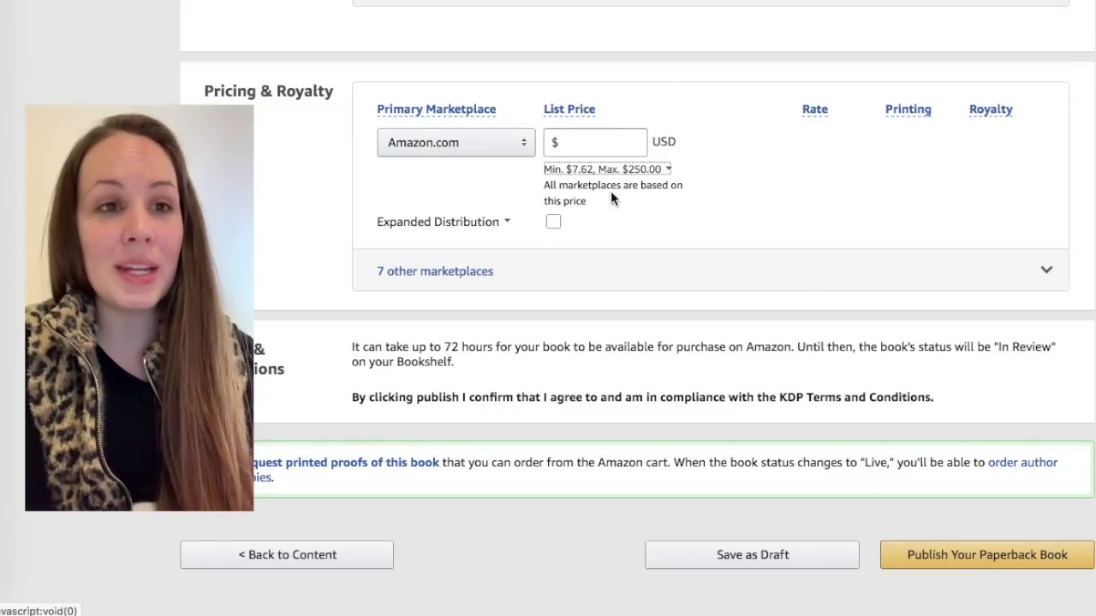
{"action": "left_click", "coordinate": [551, 176]}
{"action": "left_click", "coordinate": [673, 234]}
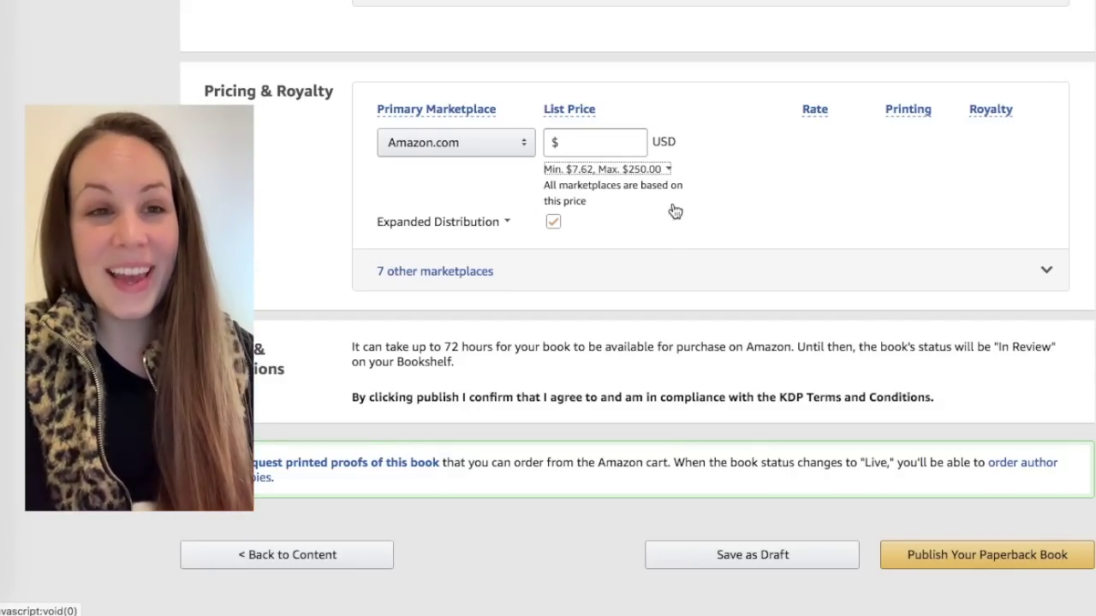
{"action": "left_click", "coordinate": [607, 146]}
{"action": "type", "text": "7.62"}
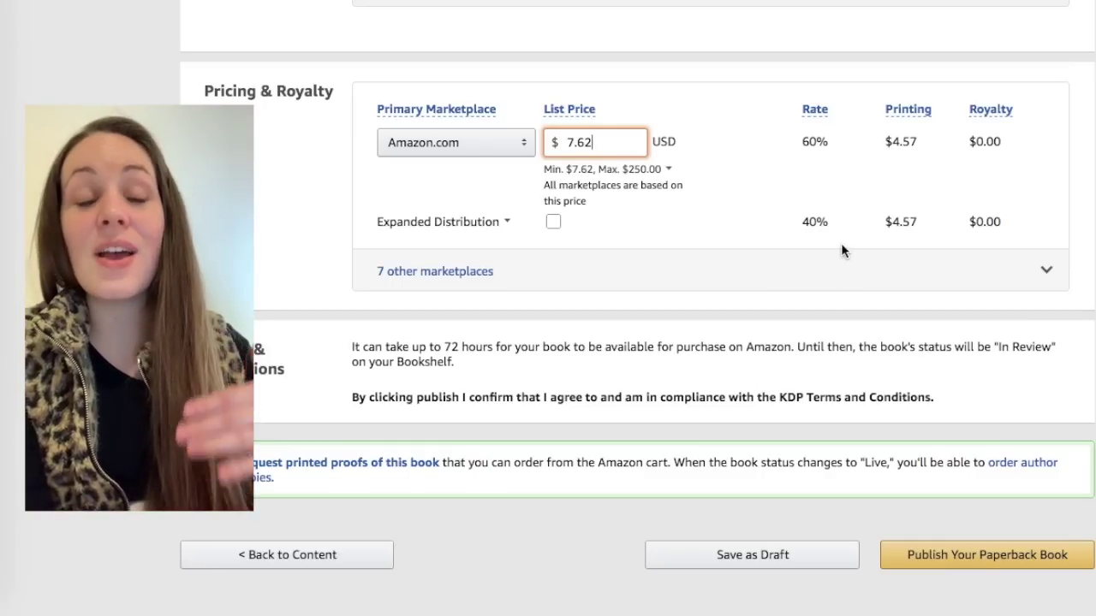
{"action": "left_click", "coordinate": [467, 225]}
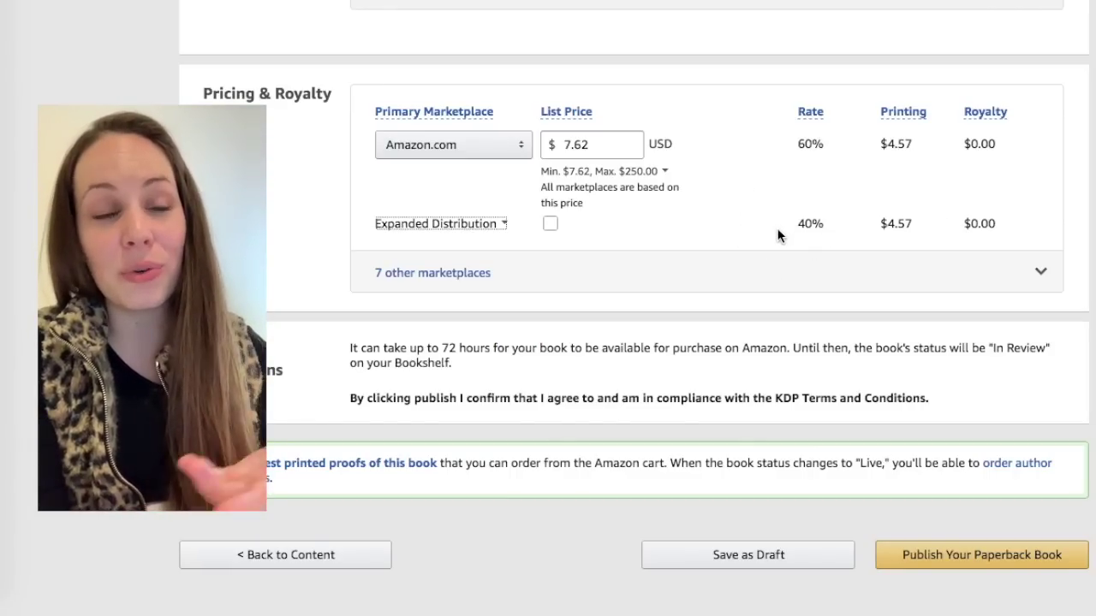
- Set the paperback's Amazon.com list price to 15.99 USD
{"action": "left_click", "coordinate": [566, 146]}
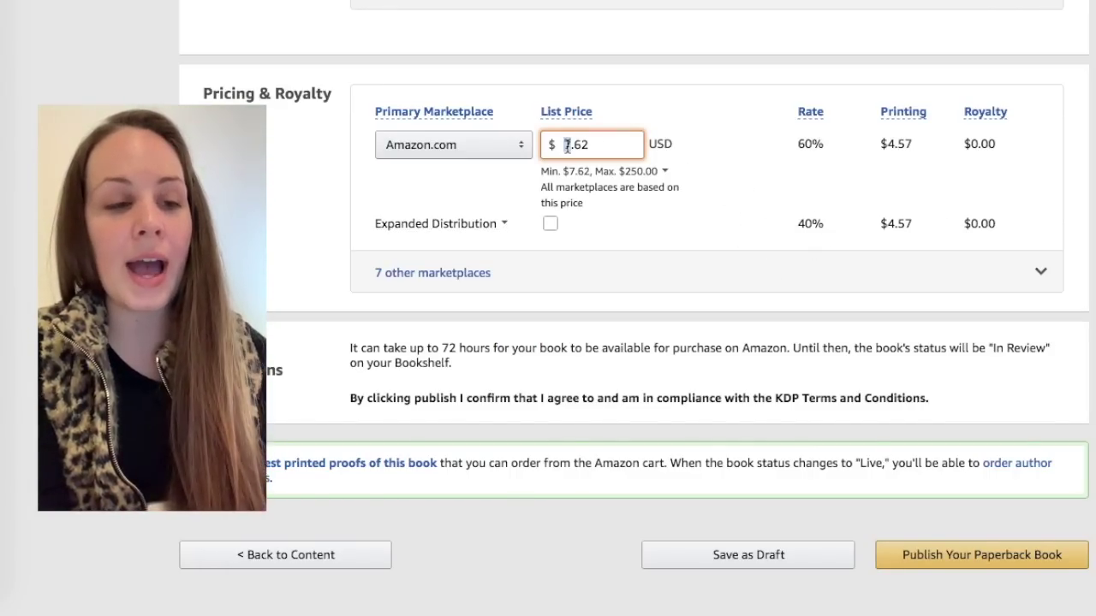
{"action": "double_click", "coordinate": [566, 145]}
{"action": "type", "text": "2"}
{"action": "key", "text": "BackSpace"}
{"action": "type", "text": "15.99"}
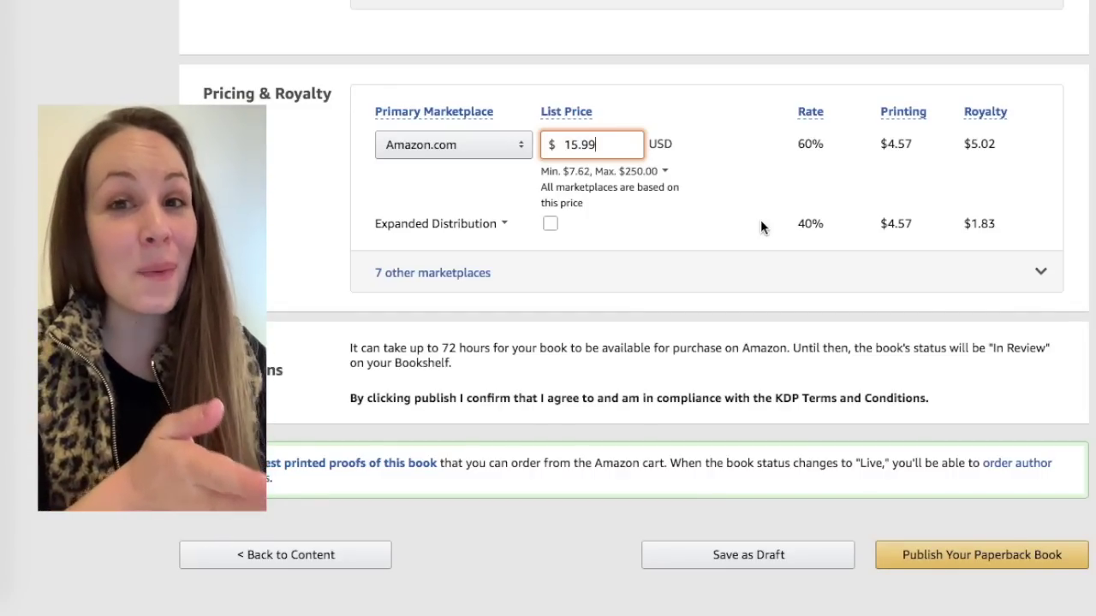
- Try paperback list prices of 14.99, 13.99, 12.99 and 10.99 USD
{"action": "left_click", "coordinate": [599, 171]}
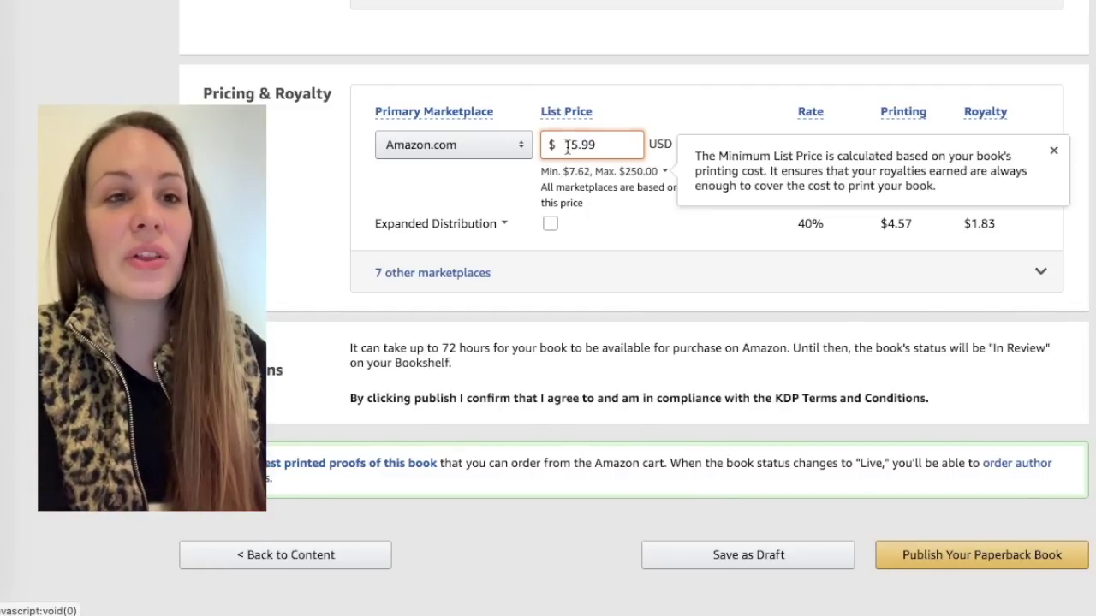
{"action": "left_click", "coordinate": [578, 144]}
{"action": "key", "text": "BackSpace"}
{"action": "type", "text": "4"}
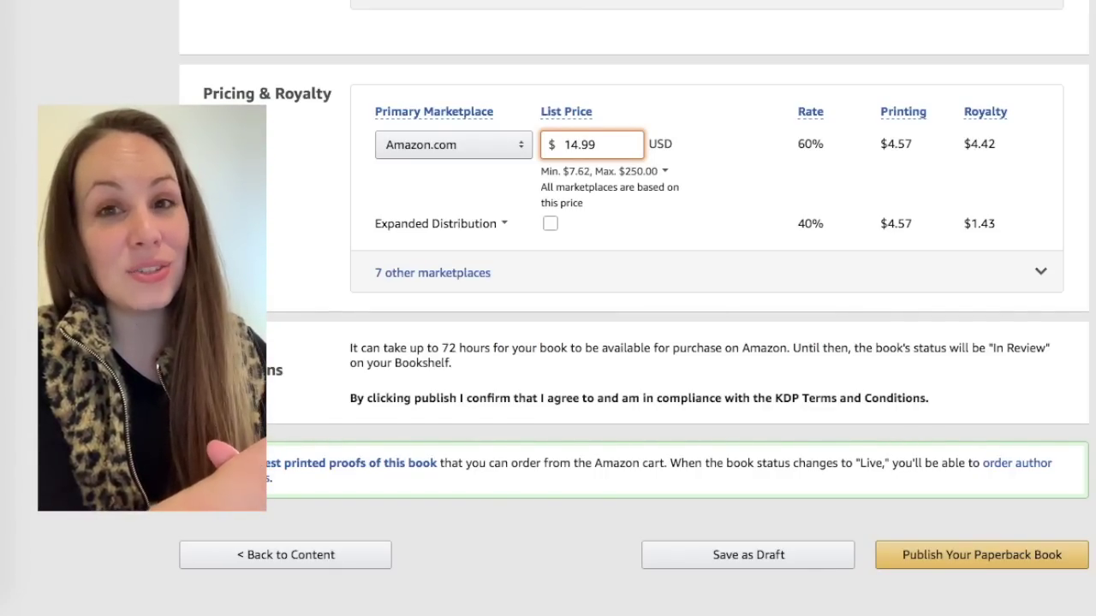
{"action": "key", "text": "BackSpace"}
{"action": "type", "text": "3"}
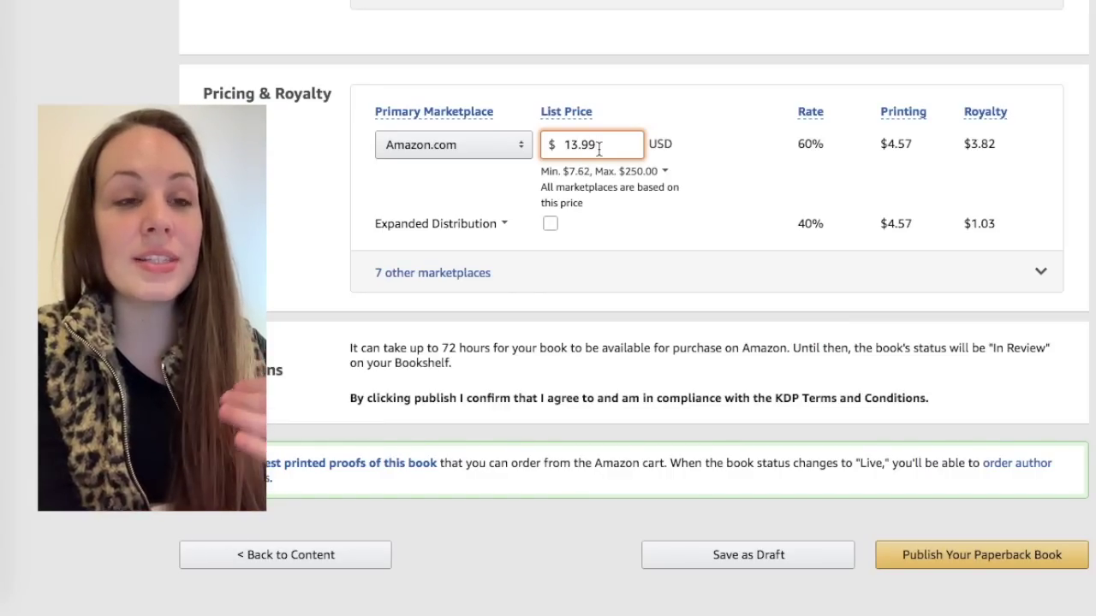
{"action": "key", "text": "BackSpace"}
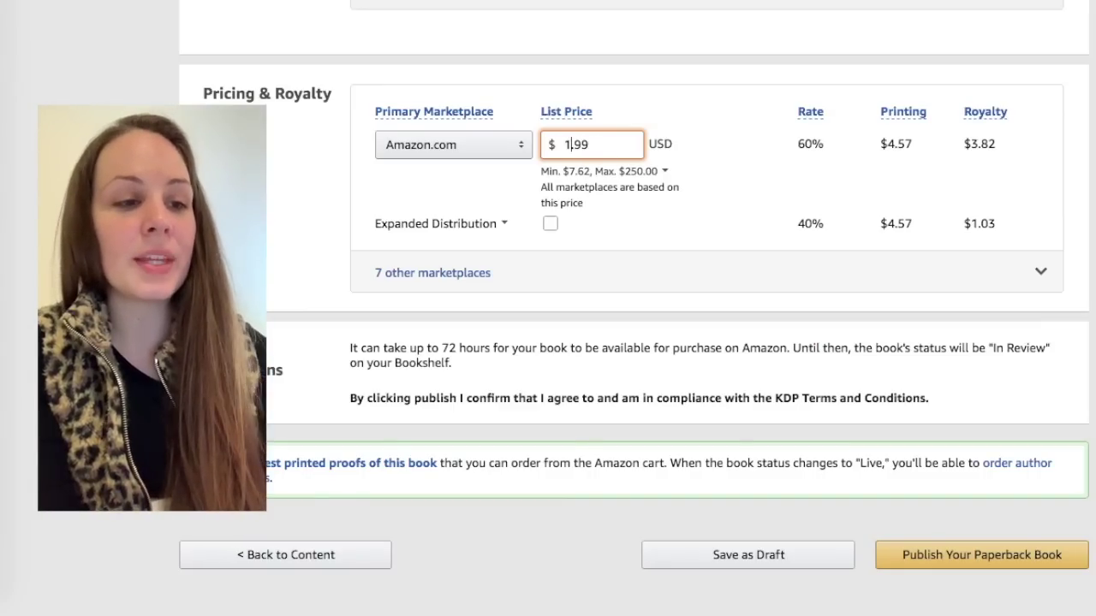
{"action": "type", "text": "2"}
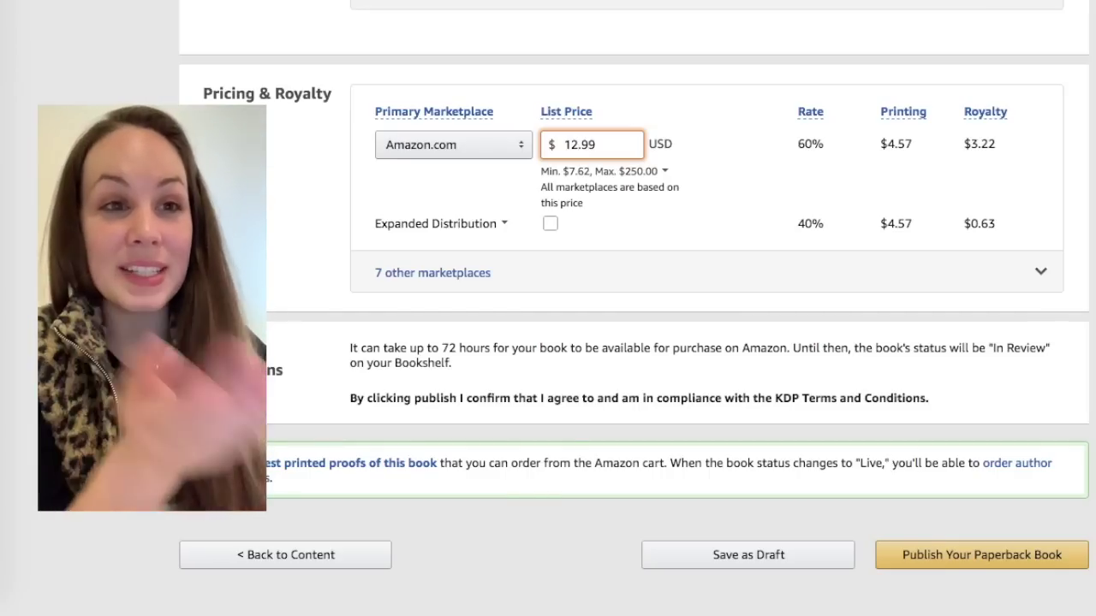
{"action": "key", "text": "BackSpace"}
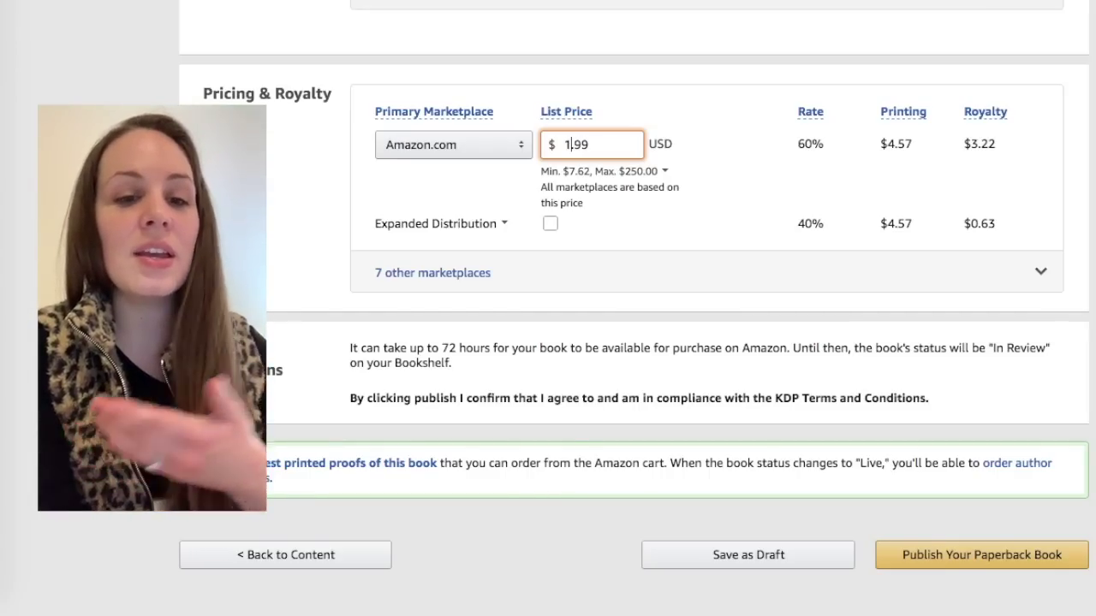
{"action": "type", "text": "0"}
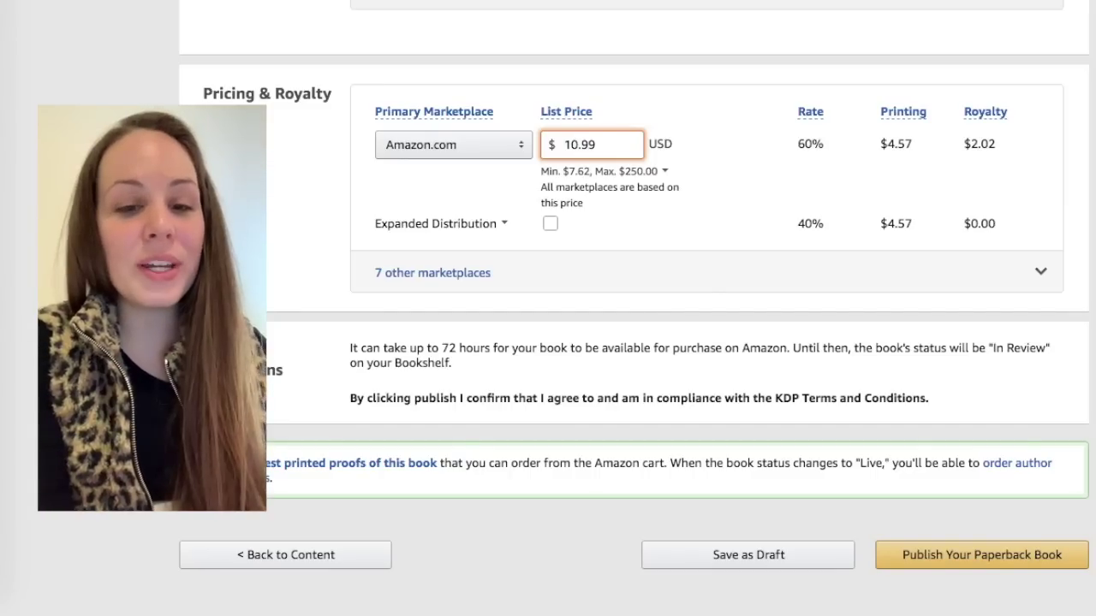
- Try a paperback list price of 9.99 USD and set it to 12.99 USD
{"action": "key", "text": "BackSpace"}
{"action": "key", "text": "BackSpace"}
{"action": "type", "text": "9"}
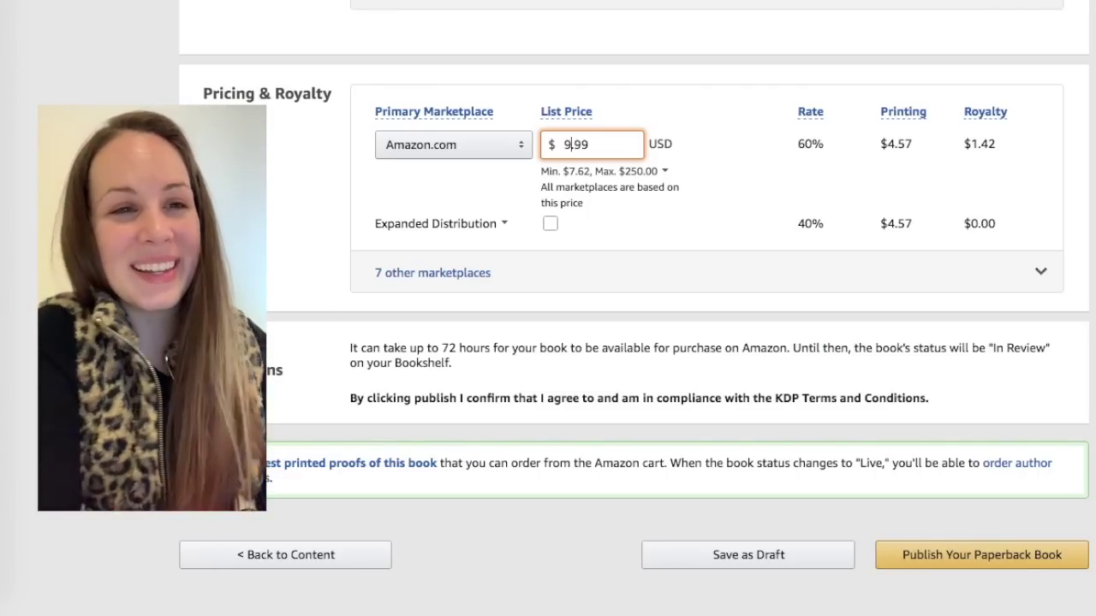
{"action": "key", "text": "BackSpace"}
{"action": "type", "text": "12"}
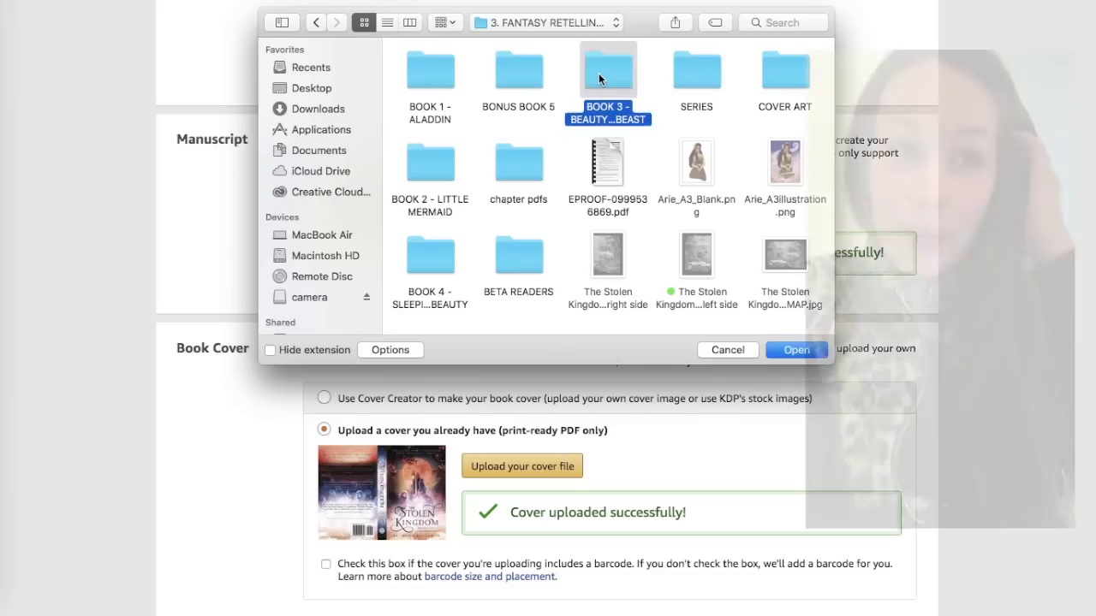
- Replace the paperback manuscript with the "3. The Cursed Hunter" PDF from the "BOOK 3" folder
{"action": "double_click", "coordinate": [599, 73]}
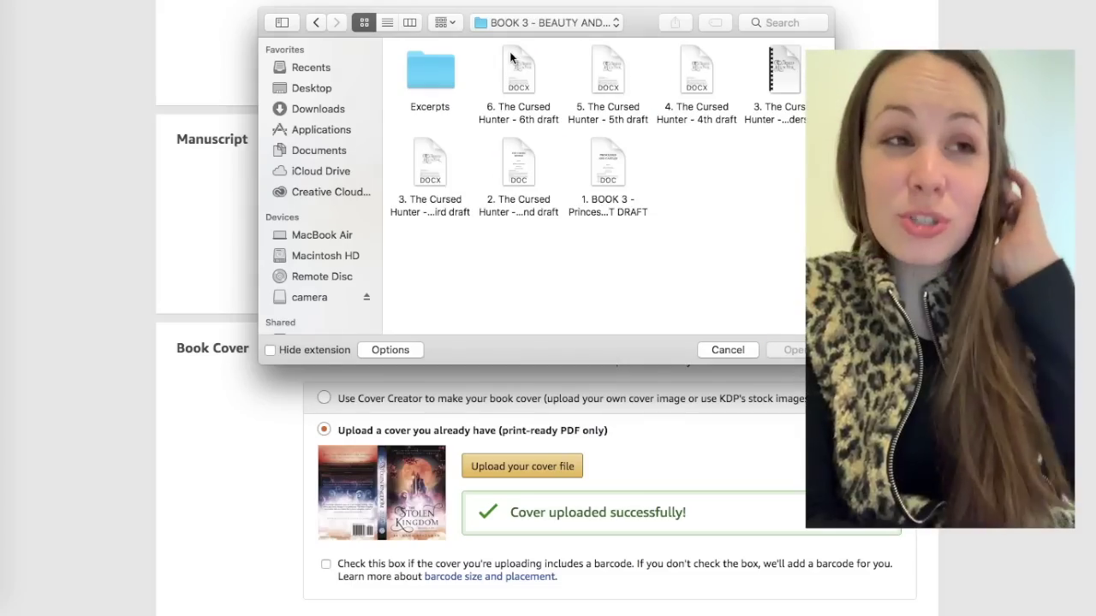
{"action": "left_click", "coordinate": [771, 62]}
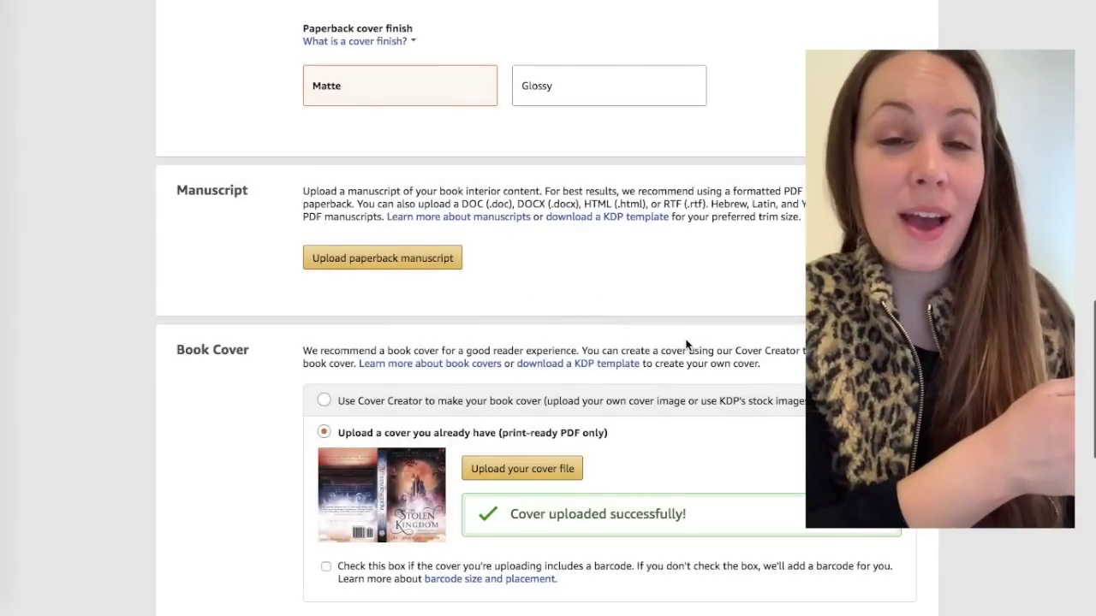
{"action": "scroll", "coordinate": [686, 345], "scroll_direction": "down", "scroll_amount": 2}
{"action": "left_click", "coordinate": [544, 377]}
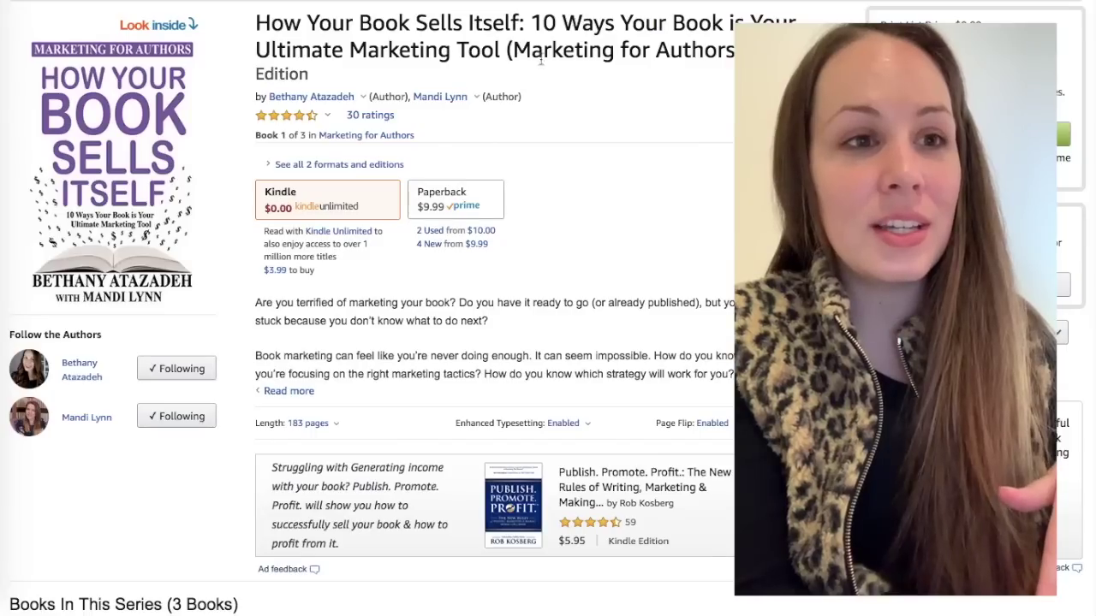
- Check the print length of "How Your Book Sells Itself" on its Amazon page and the minimum list price explanation on its paperback pricing page
{"action": "scroll", "coordinate": [385, 288], "scroll_direction": "down", "scroll_amount": 10}
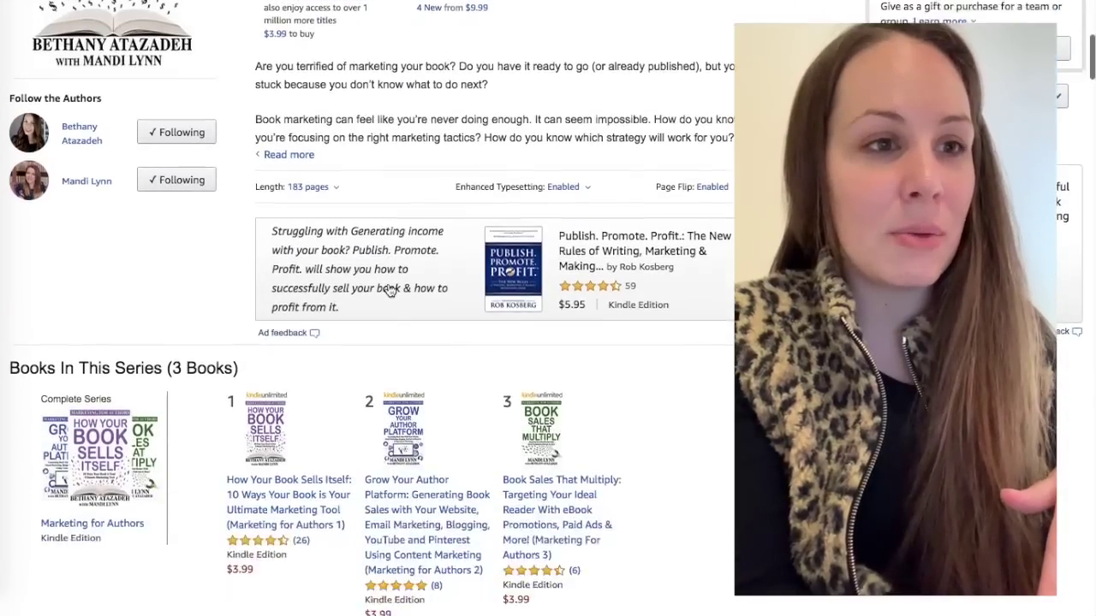
{"action": "scroll", "coordinate": [390, 291], "scroll_direction": "down", "scroll_amount": 7}
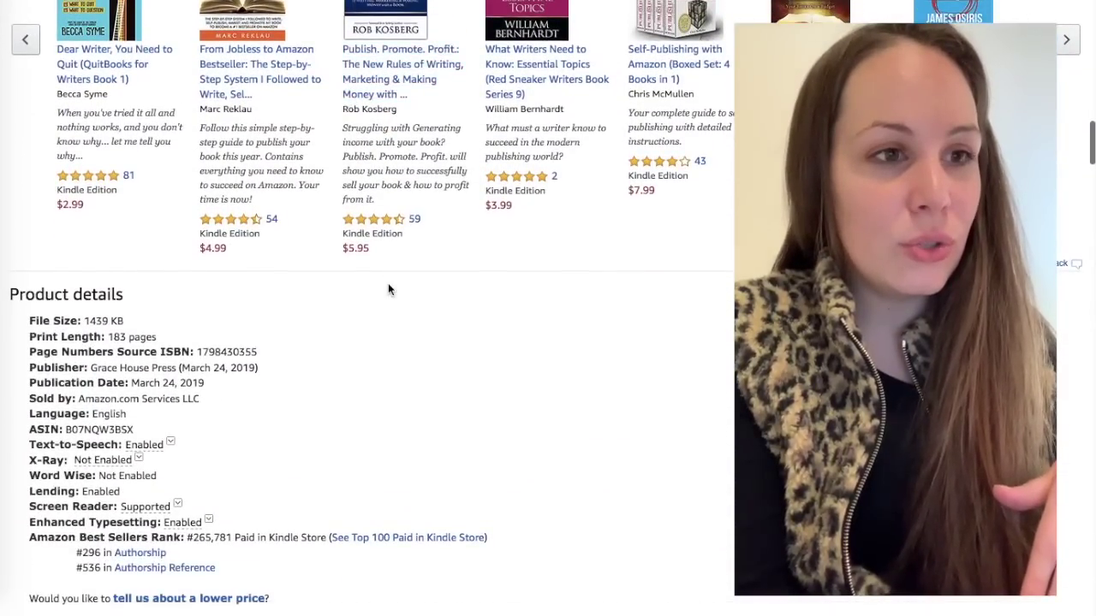
{"action": "left_click_drag", "start_coordinate": [157, 228], "coordinate": [109, 229]}
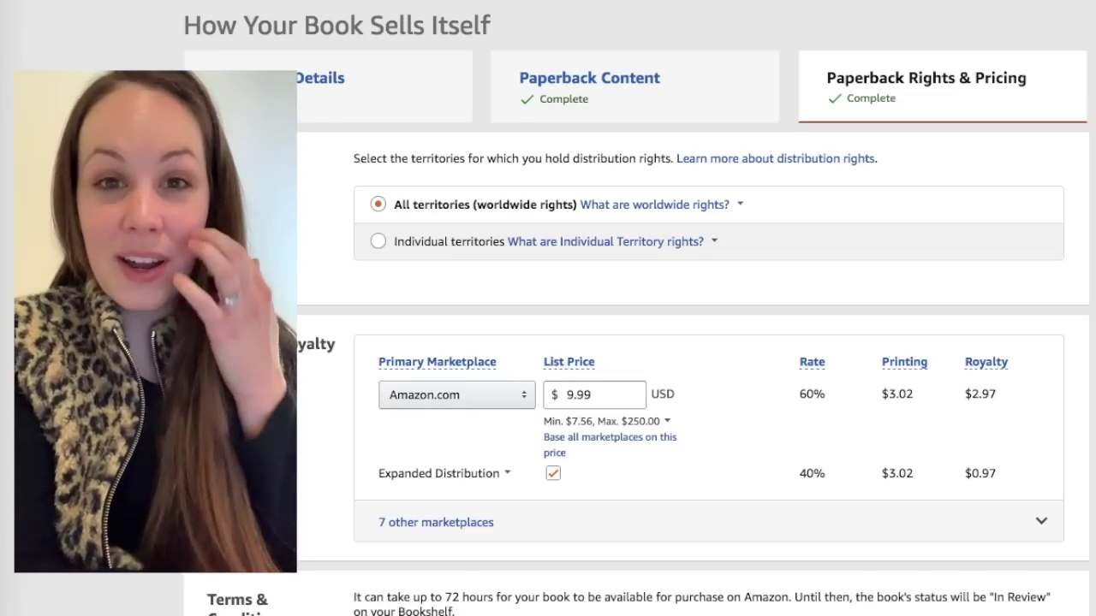
{"action": "left_click", "coordinate": [571, 428]}
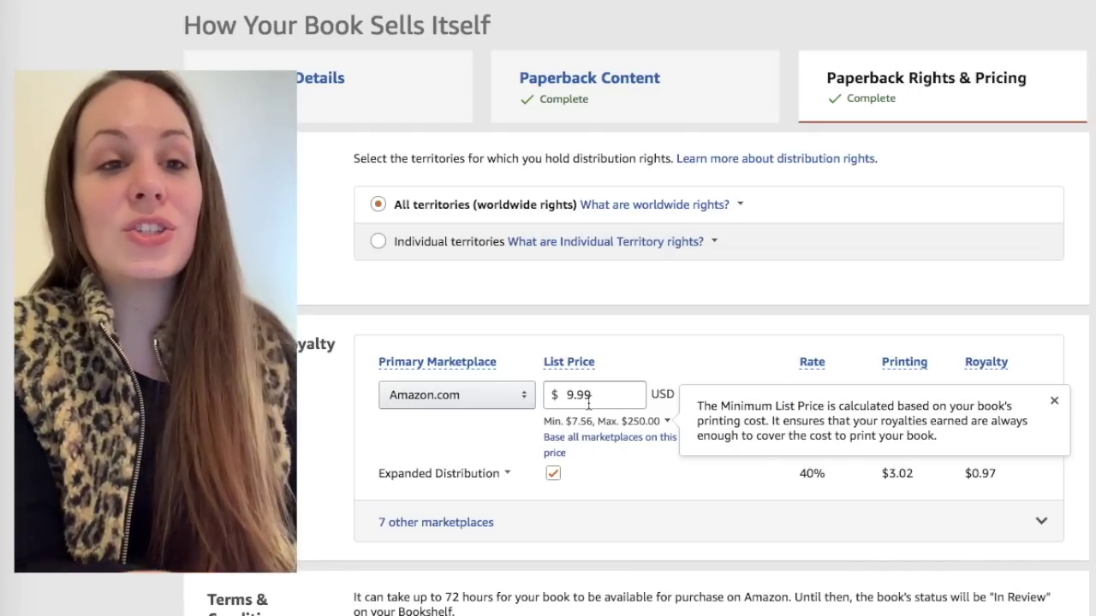
{"action": "left_click", "coordinate": [593, 395]}
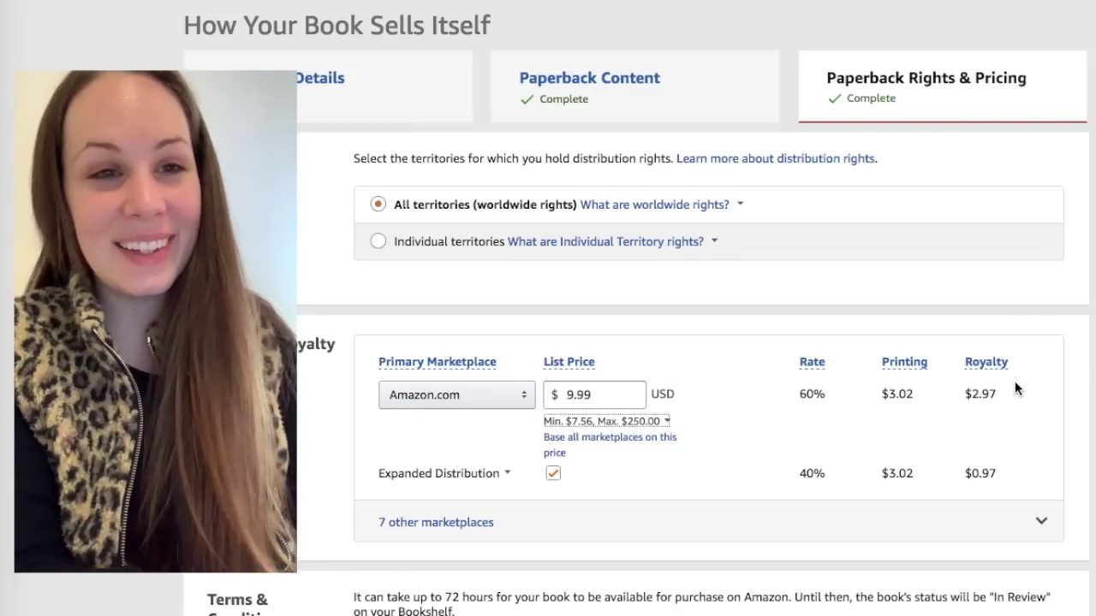
- Try the minimum paperback list price of 7.56 USD for "How Your Book Sells Itself" on Amazon.com
{"action": "left_click_drag", "start_coordinate": [575, 395], "coordinate": [605, 397]}
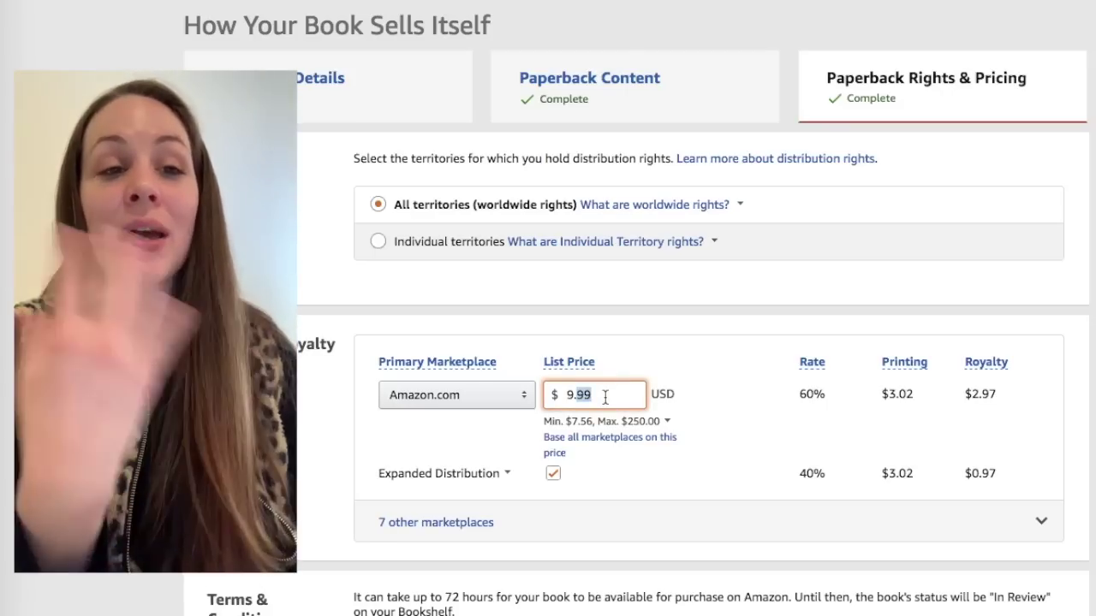
{"action": "double_click", "coordinate": [604, 396]}
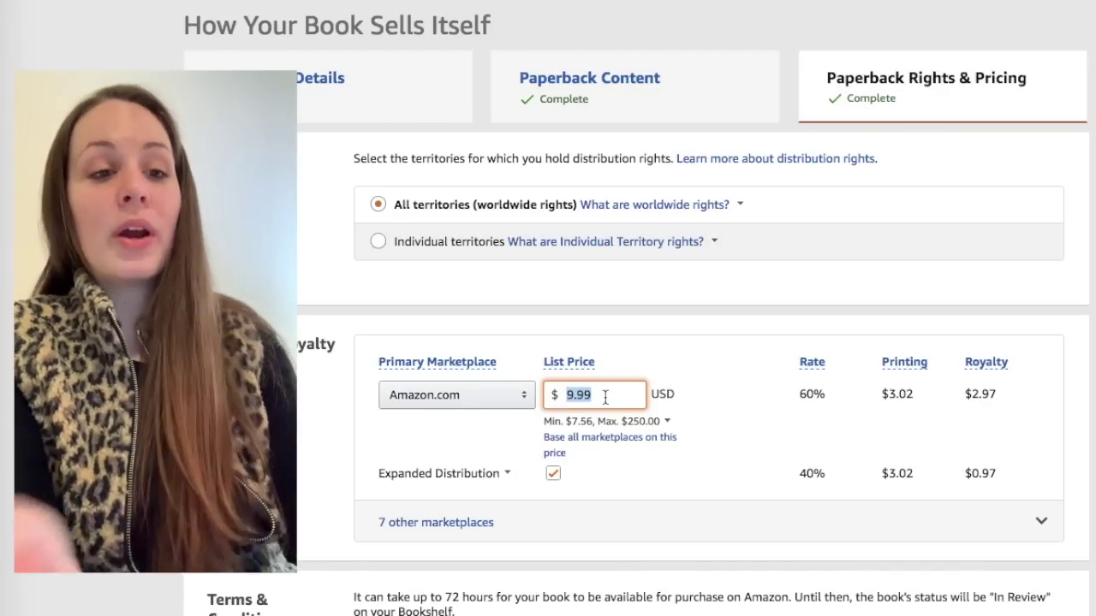
{"action": "type", "text": "7."}
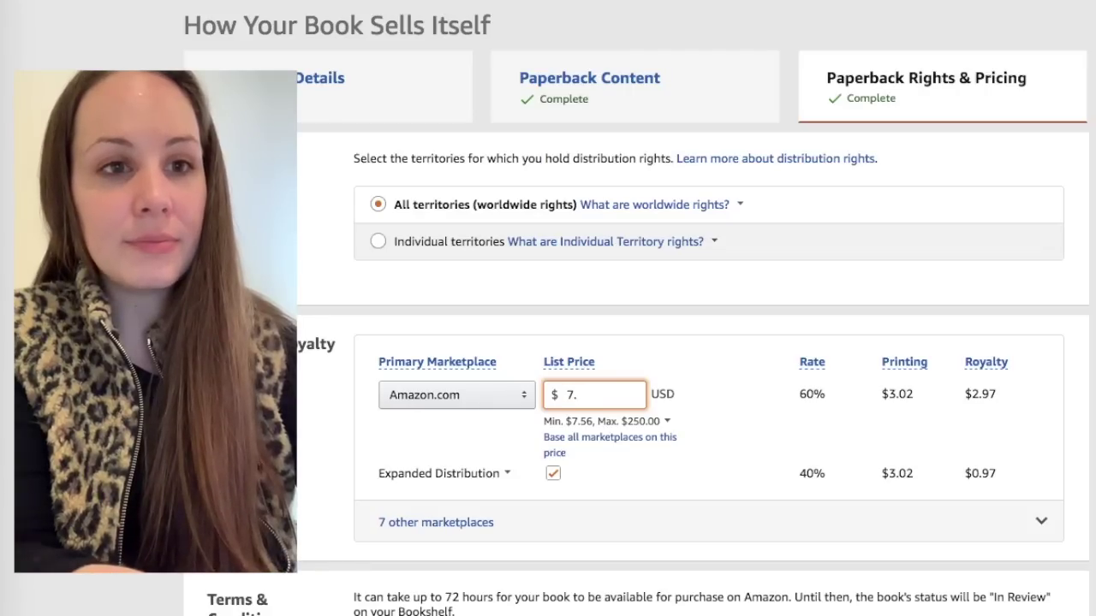
{"action": "type", "text": "56"}
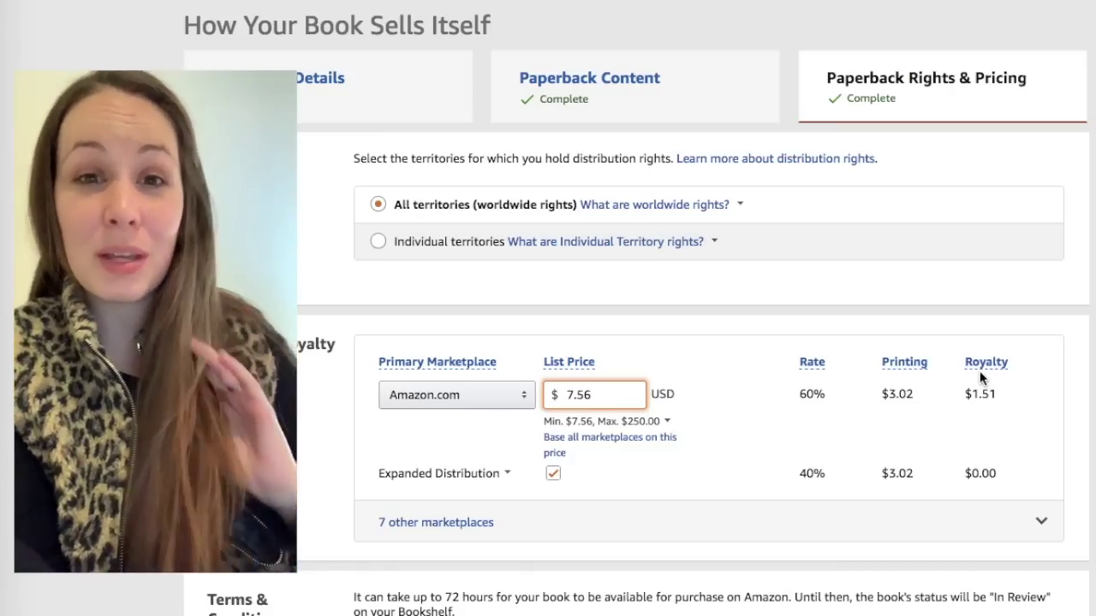
- Try Amazon.com paperback list prices of 14.99 and 15.99 USD to compare the royalties
{"action": "double_click", "coordinate": [603, 391]}
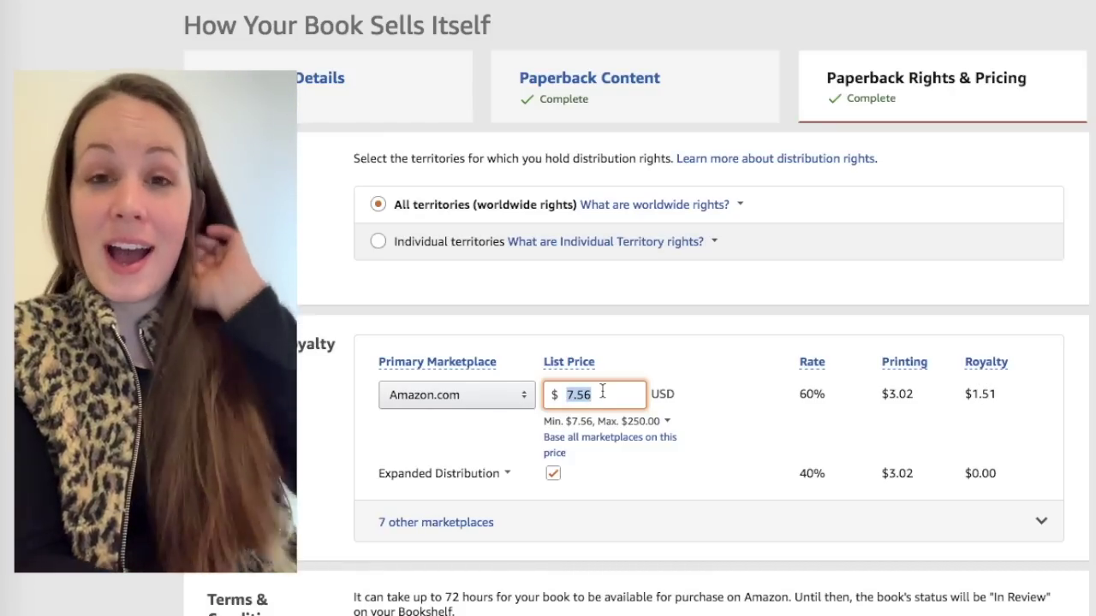
{"action": "type", "text": "14.99"}
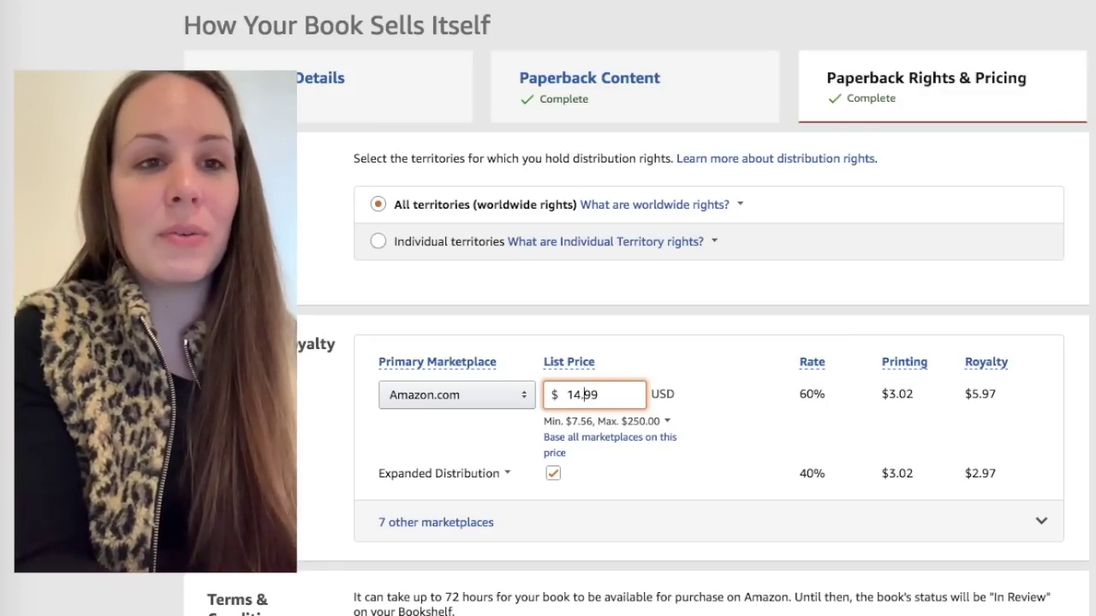
{"action": "key", "text": "Left"}
{"action": "key", "text": "Left"}
{"action": "key", "text": "Left"}
{"action": "key", "text": "BackSpace"}
{"action": "type", "text": "5"}
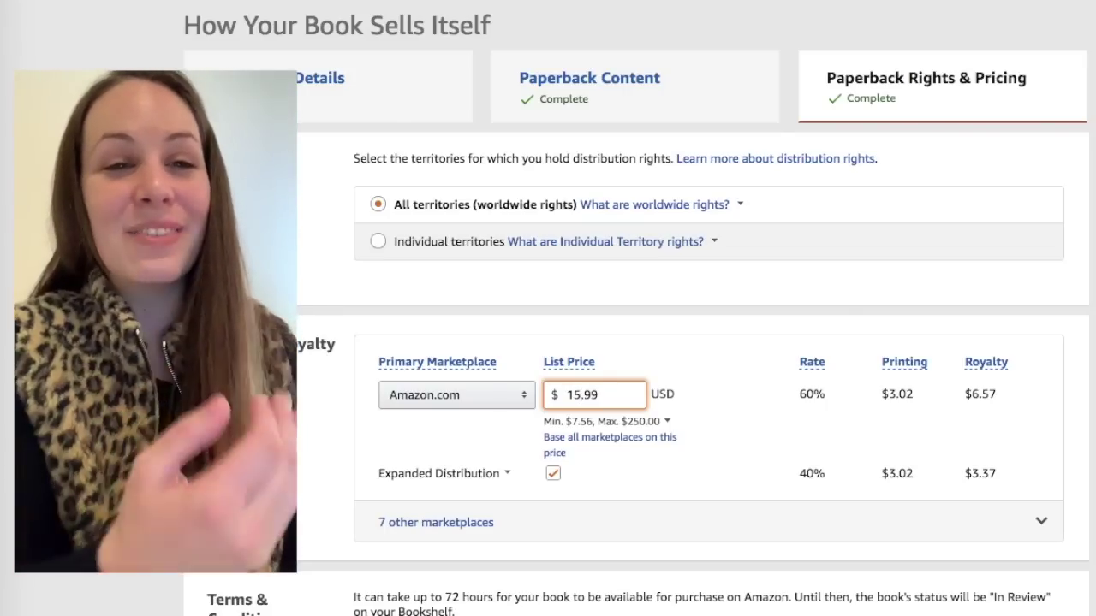
- Try lower Amazon.com paperback list prices of 12.99 and 11.99 USD to compare the royalties
{"action": "key", "text": "BackSpace"}
{"action": "key", "text": "BackSpace"}
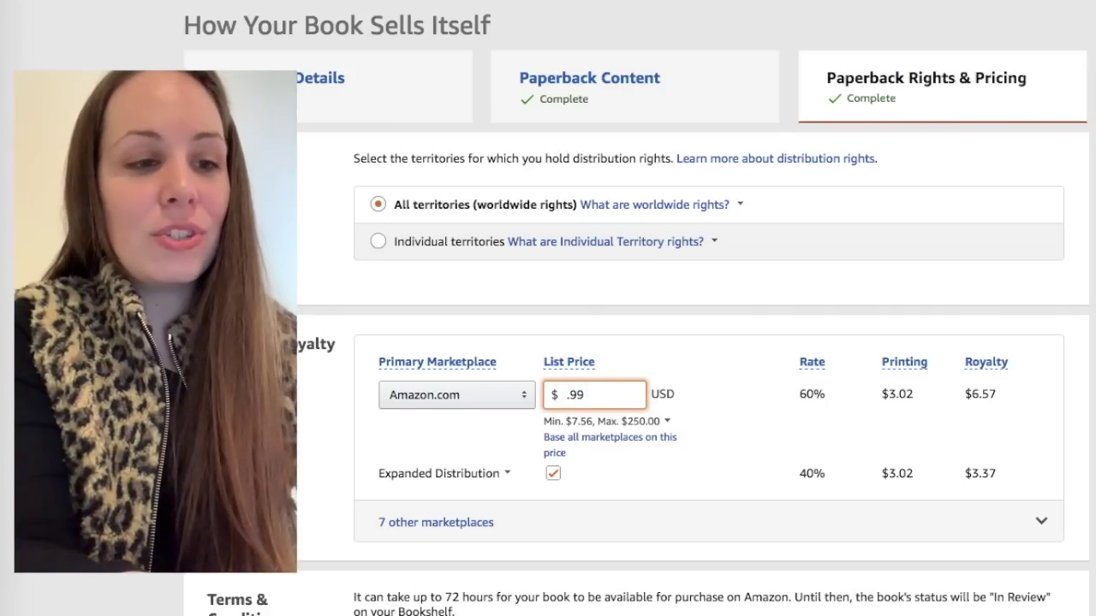
{"action": "type", "text": "11"}
{"action": "key", "text": "BackSpace"}
{"action": "key", "text": "BackSpace"}
{"action": "type", "text": "12"}
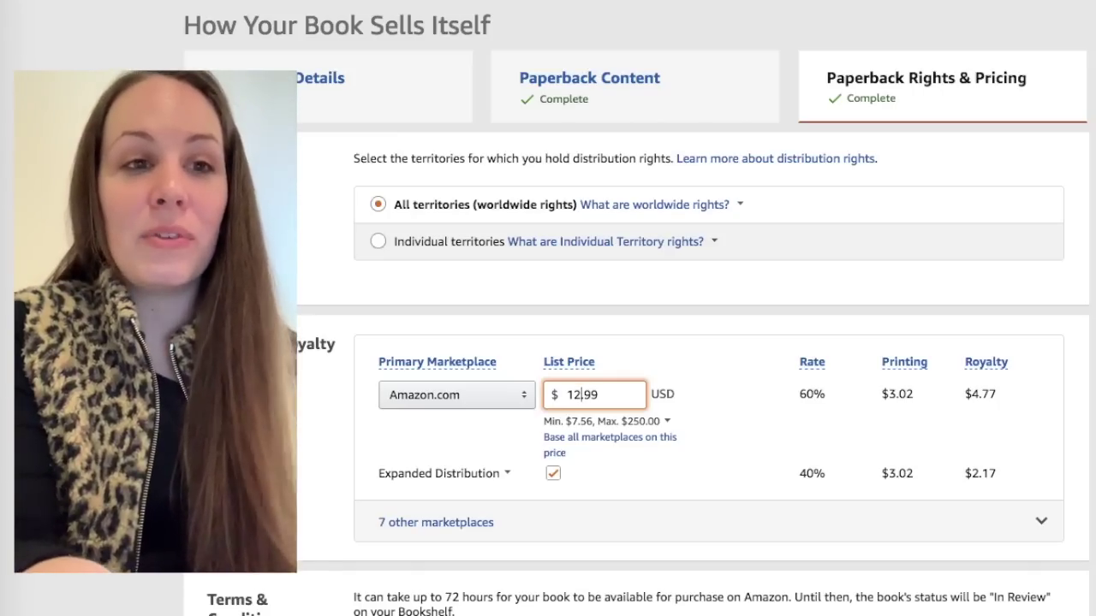
{"action": "key", "text": "BackSpace"}
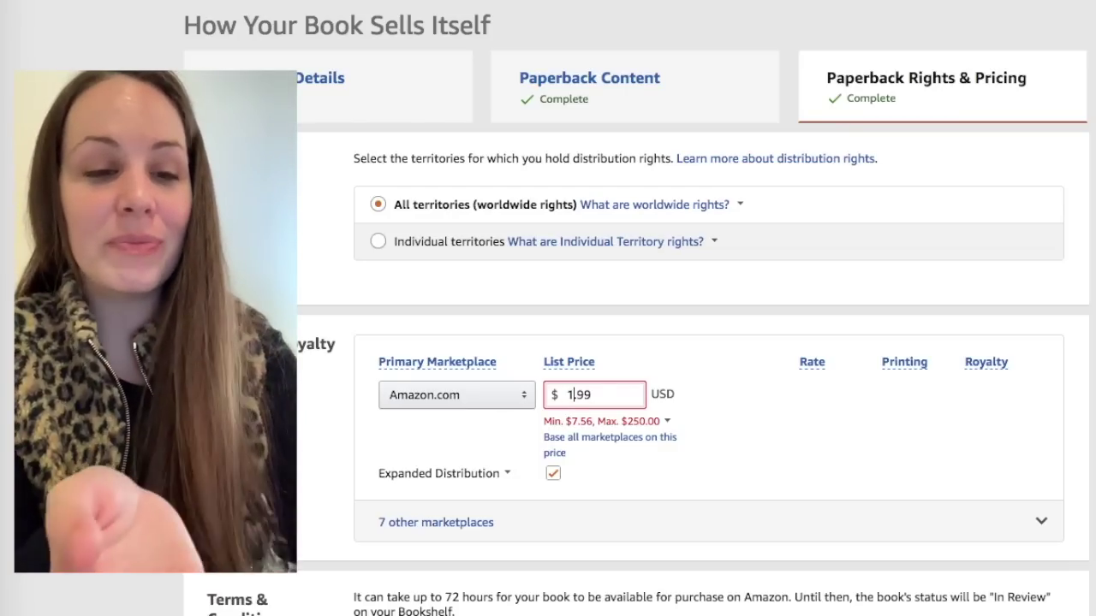
{"action": "type", "text": "1"}
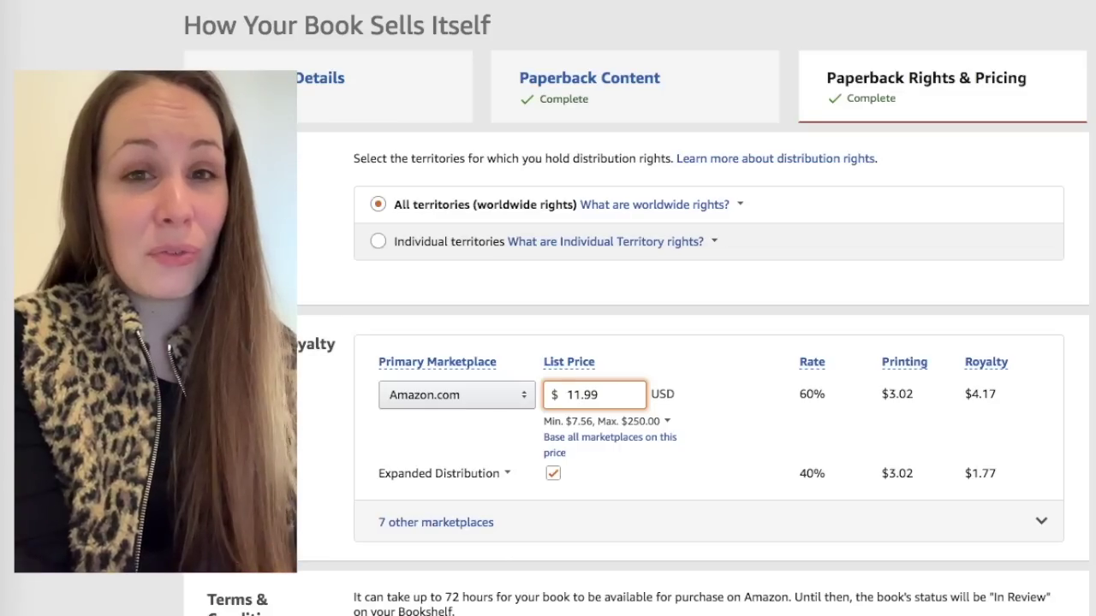
- Try a paperback list price of 10.99 USD on Amazon.com and set it to 9.99 USD
{"action": "key", "text": "BackSpace"}
{"action": "type", "text": "0"}
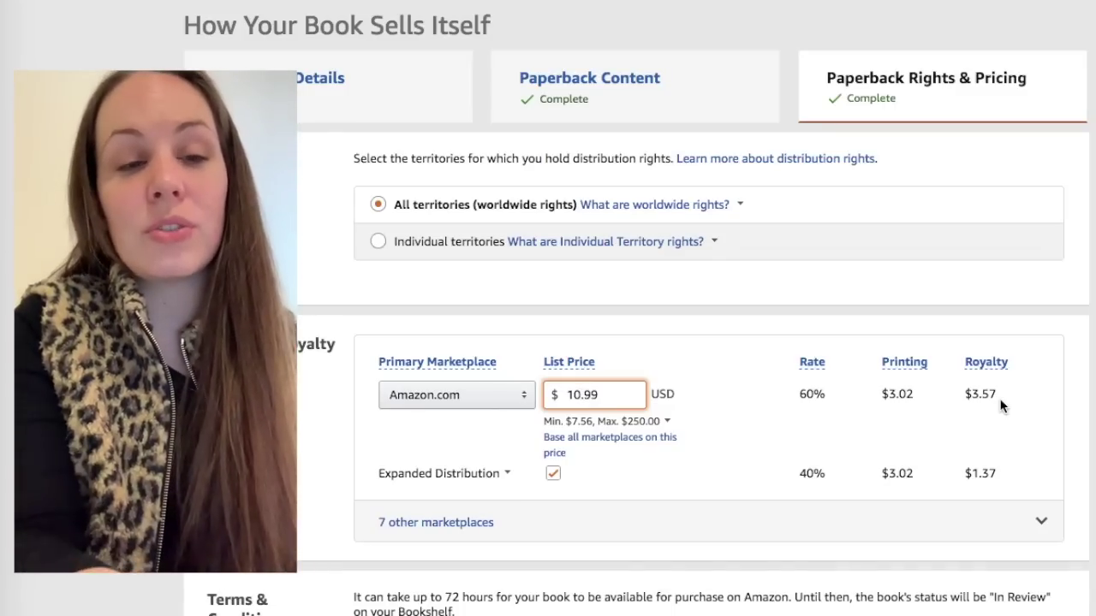
{"action": "key", "text": "BackSpace"}
{"action": "key", "text": "BackSpace"}
{"action": "type", "text": "9"}
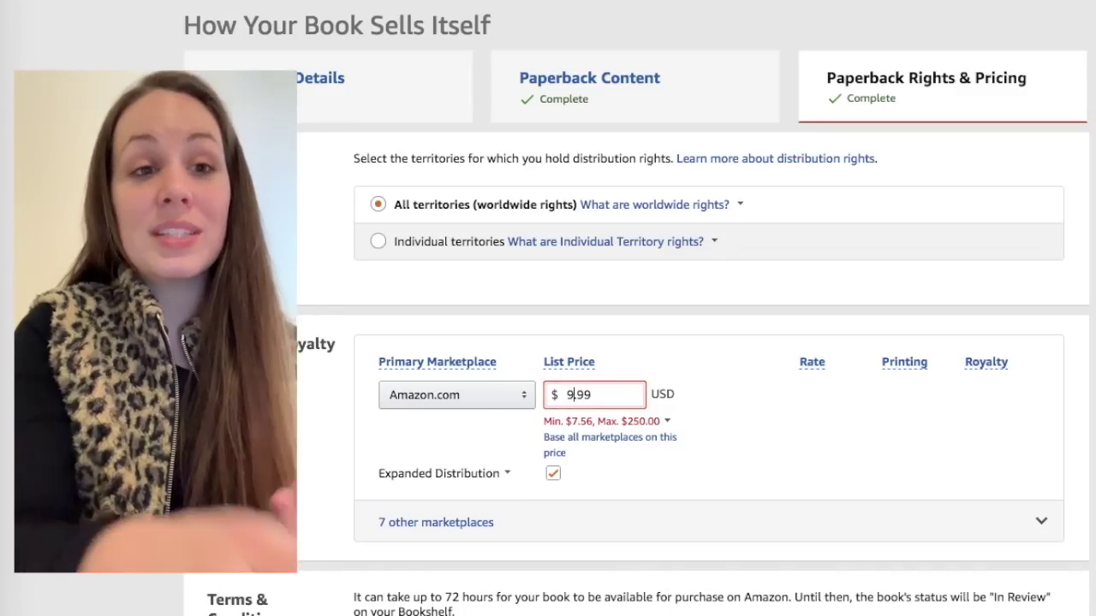